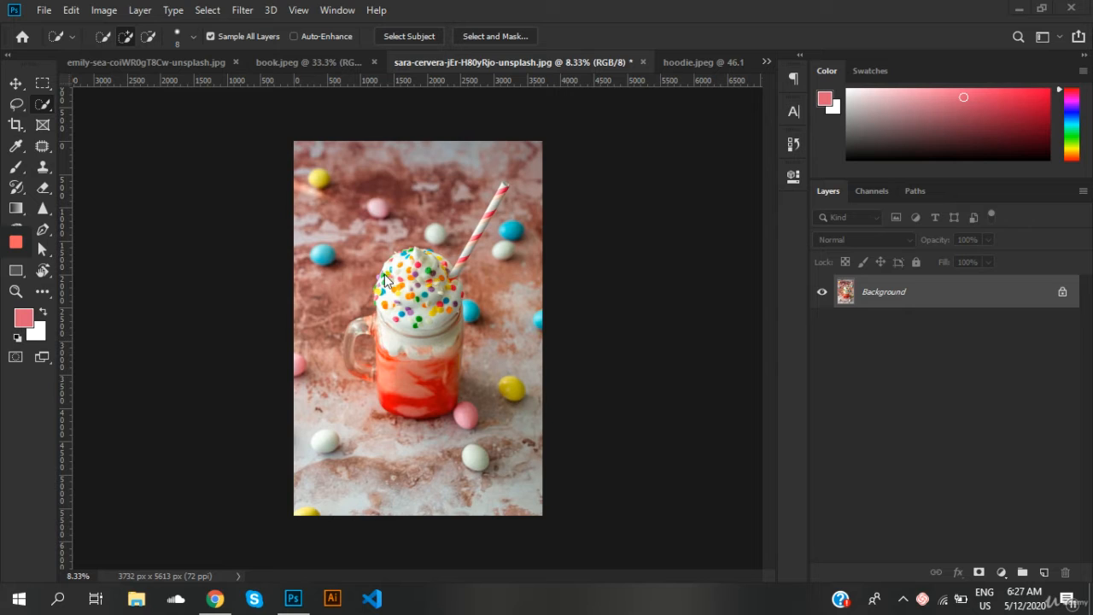
Step: Add a Hue/Saturation adjustment layer above the drink photo and try hue +98, saturation -2 and lightness -4
left_click(1003, 570)
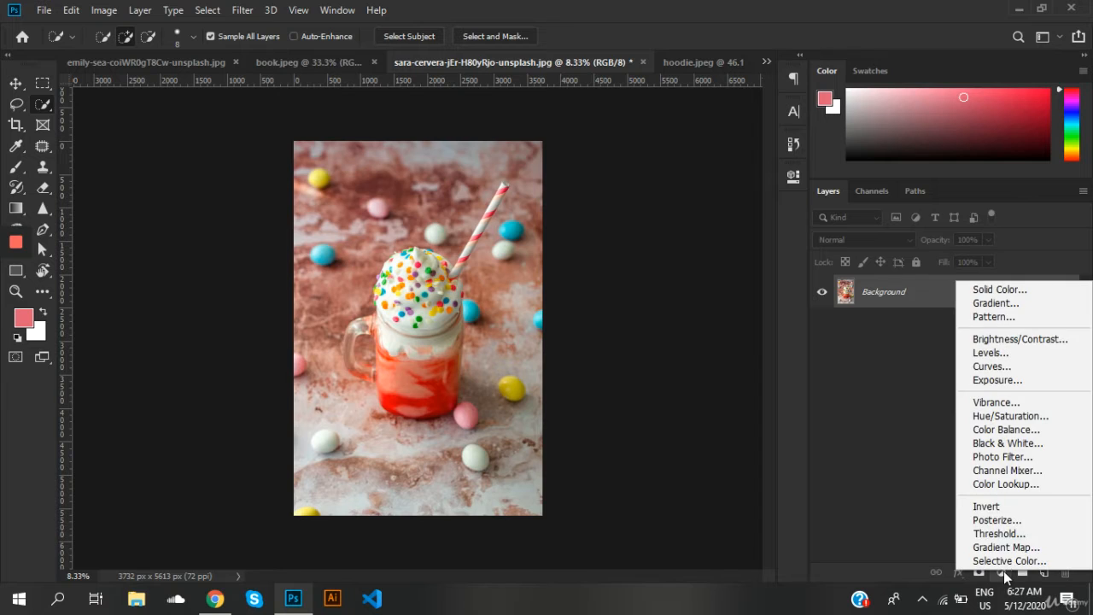
left_click(997, 415)
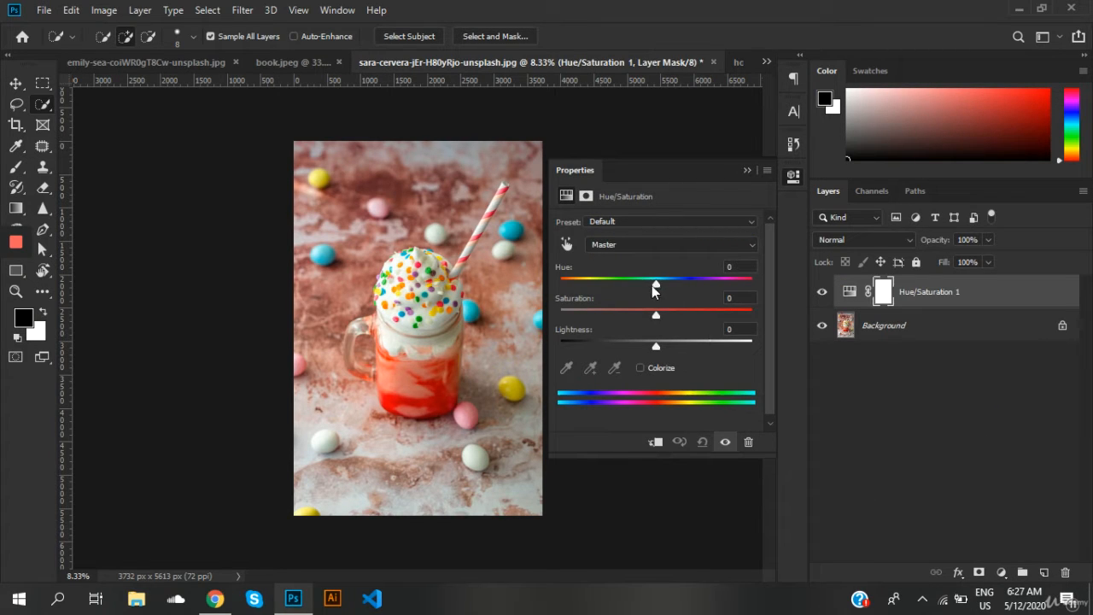
left_click_drag(651, 285, 653, 318)
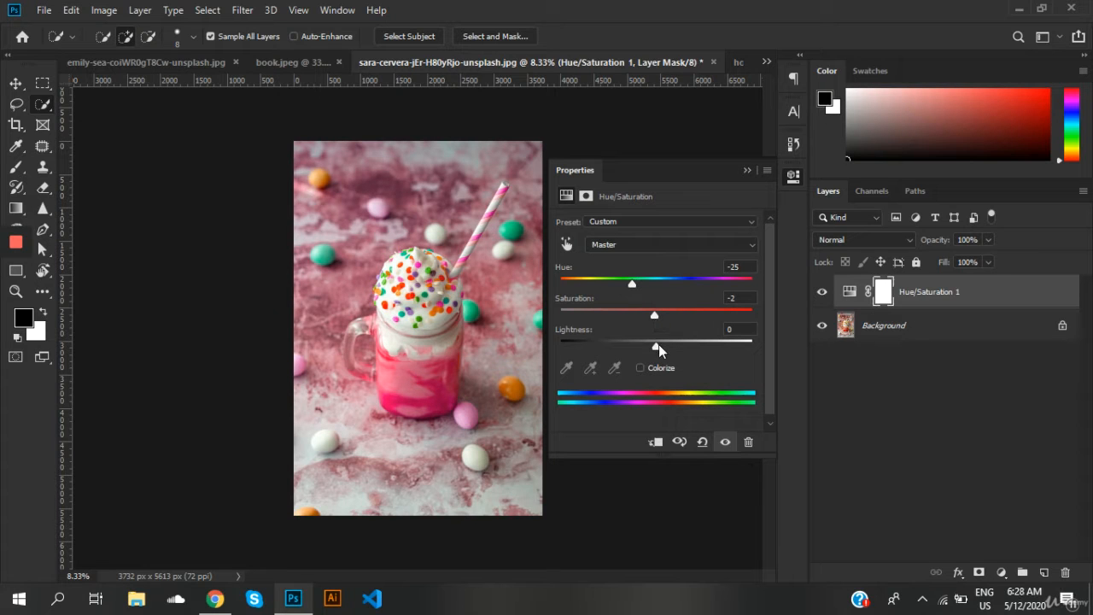
mouse_move(656, 346)
left_mouse_down()
mouse_move(673, 344)
mouse_move(624, 340)
mouse_move(653, 344)
left_mouse_up()
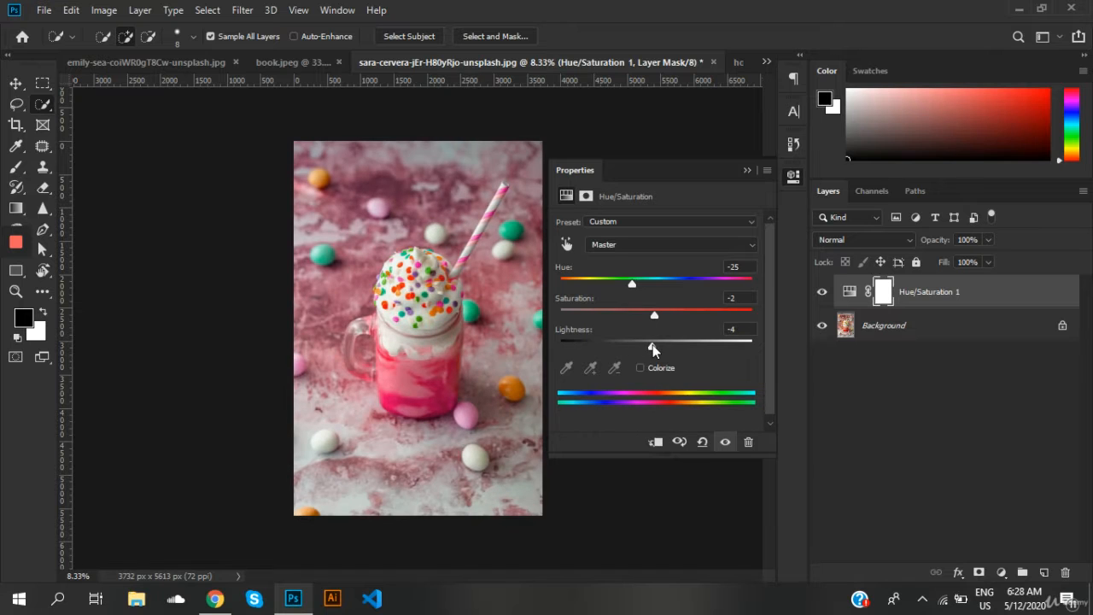
left_click_drag(632, 285, 720, 284)
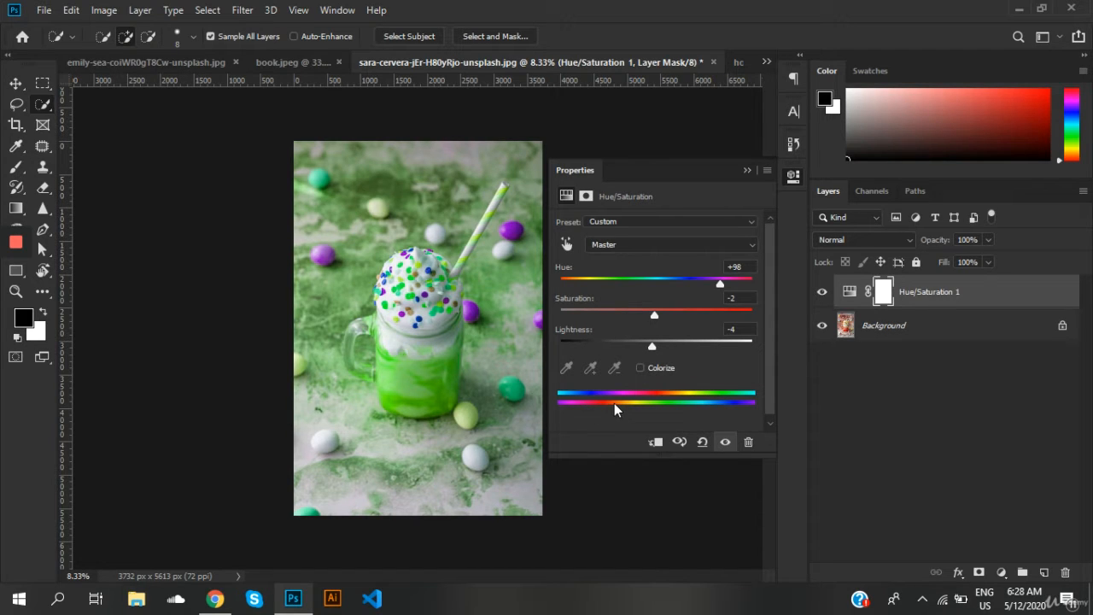
Step: Reset the adjustment layer's hue, saturation and lightness to 0
left_click(729, 266)
type("0")
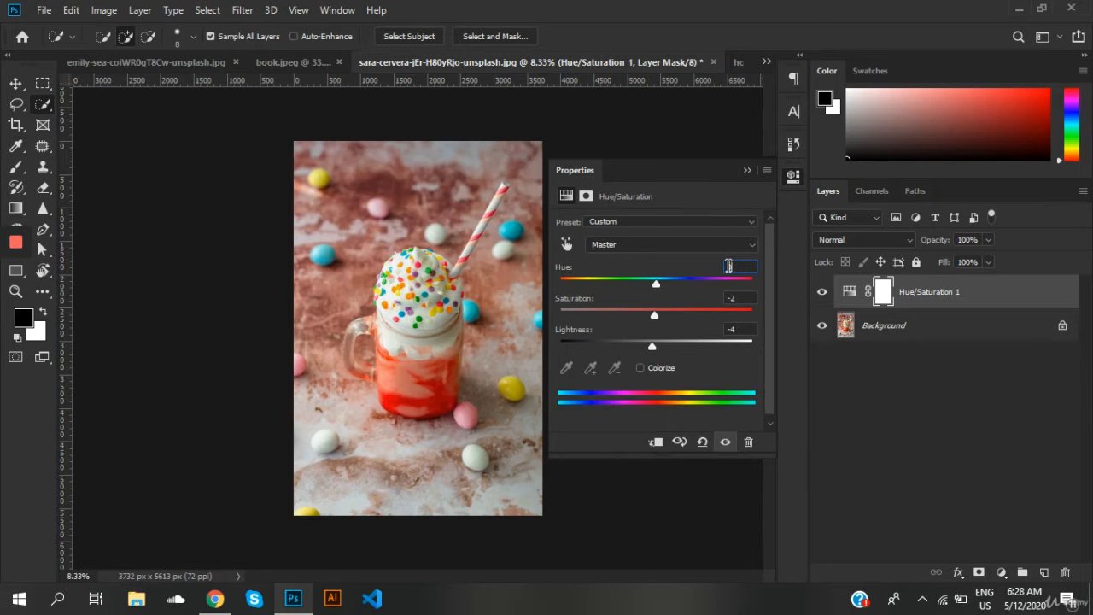
key("Tab")
type("0")
key("Tab")
type("0")
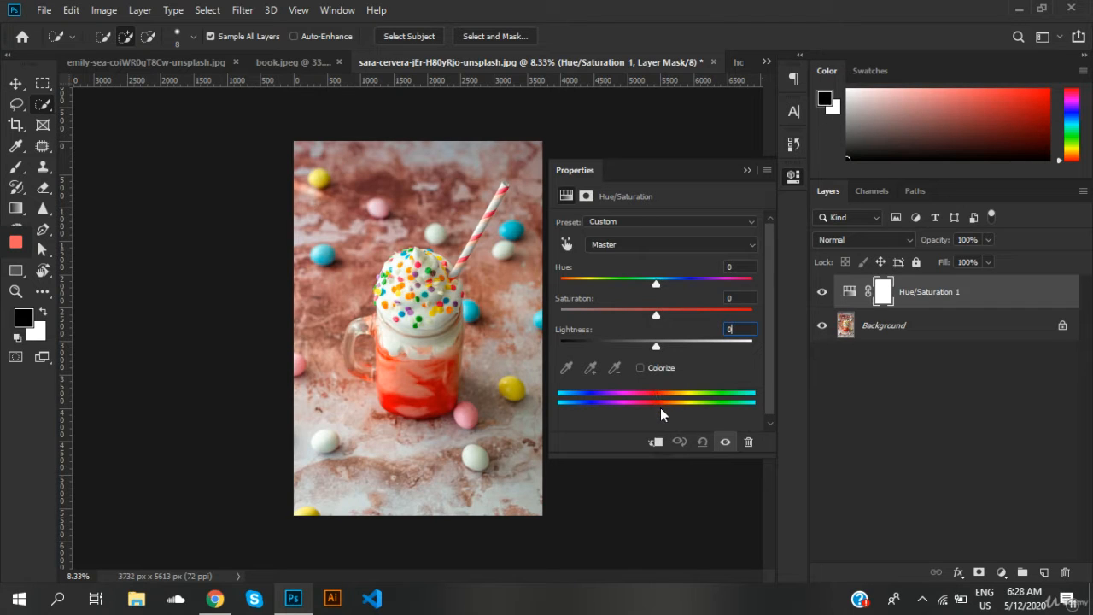
Step: Try several hue shifts on the whole photo, ending at -119, and collapse the adjustment's properties
left_click_drag(661, 287, 706, 288)
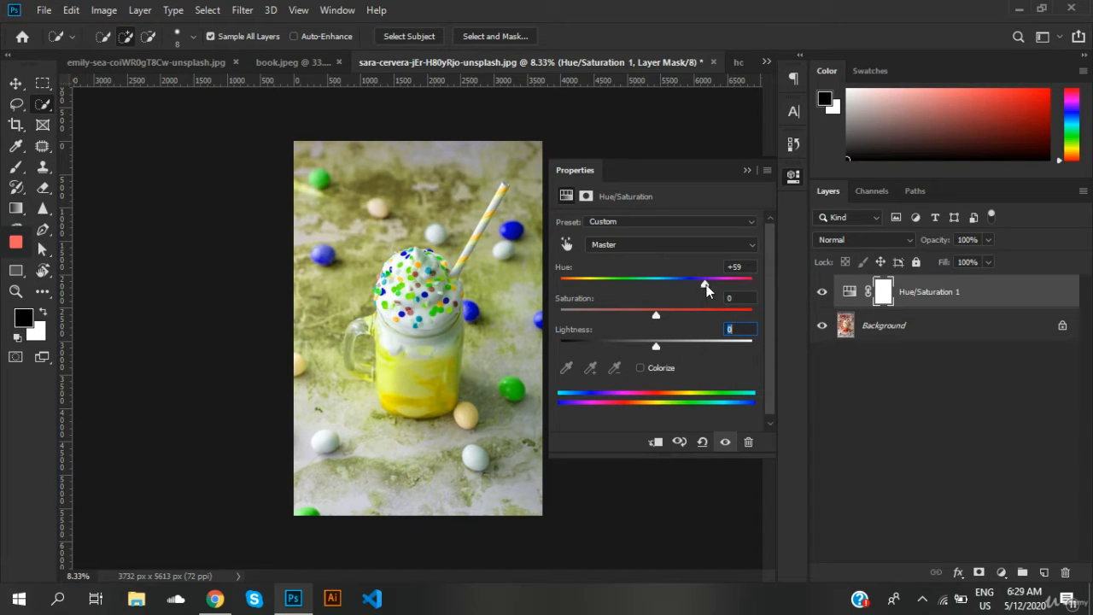
left_click_drag(706, 284, 730, 286)
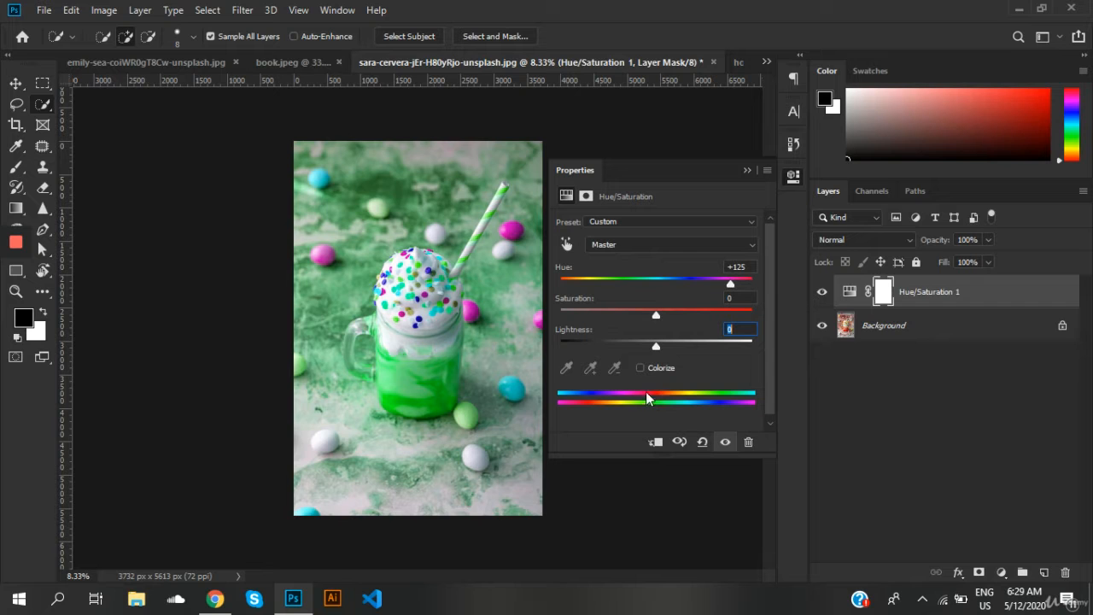
left_click_drag(727, 284, 584, 275)
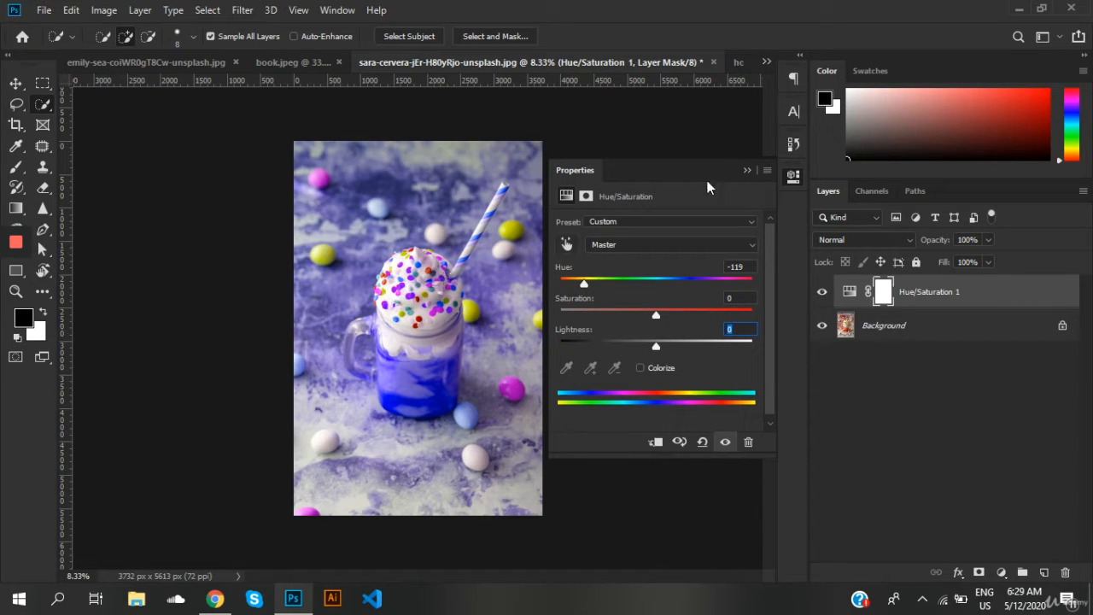
left_click(747, 171)
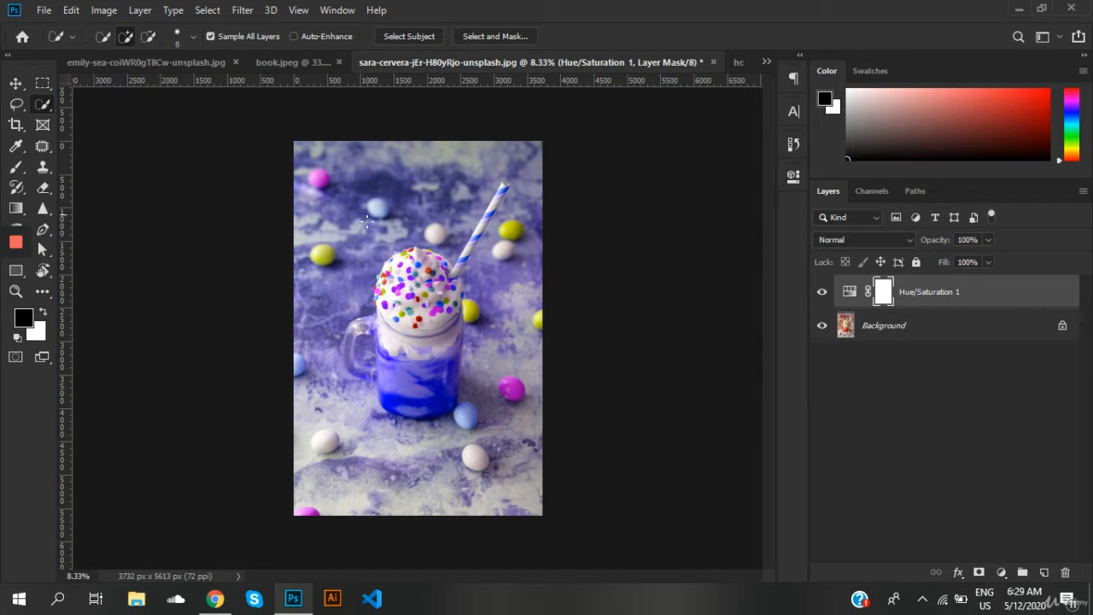
Step: Enlarge the Quick Selection brush to 1000 and automatically select the photo's subject
key("bracketright")
key("bracketright")
key("bracketright")
key("bracketright")
key("bracketright")
key("bracketright")
key("bracketright")
key("bracketright")
key("bracketright")
key("bracketright")
key("bracketright")
key("bracketright")
key("bracketright")
key("bracketright")
key("bracketright")
key("bracketright")
key("bracketright")
key("bracketright")
key("bracketright")
key("bracketright")
key("bracketright")
left_click(209, 10)
left_click(224, 197)
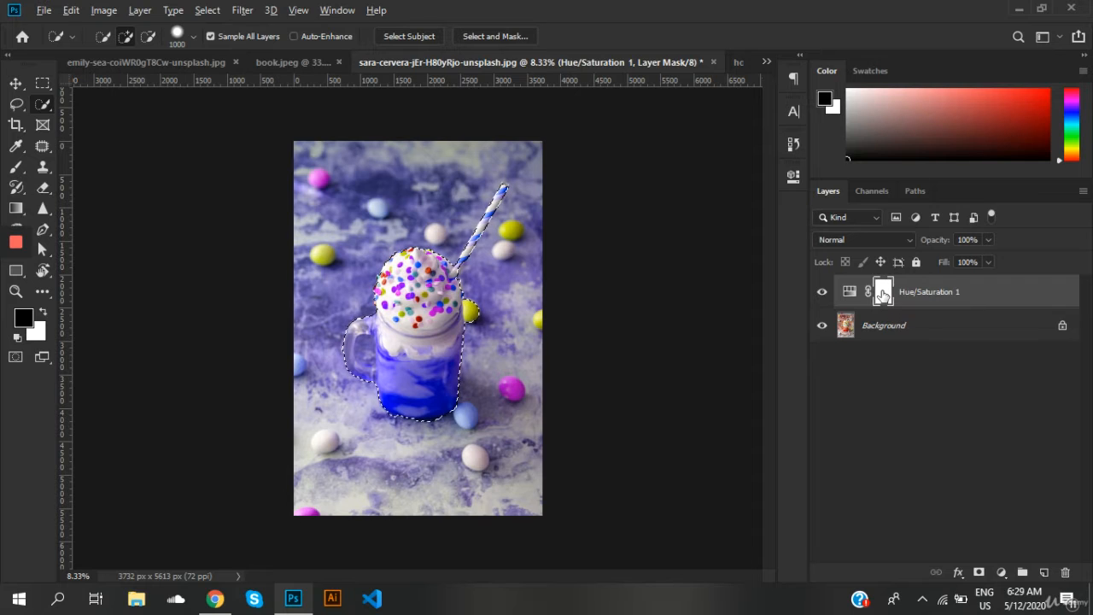
Step: Fill the selected drink with black on the Hue/Saturation mask, then refill it with white
key("alt+Delete")
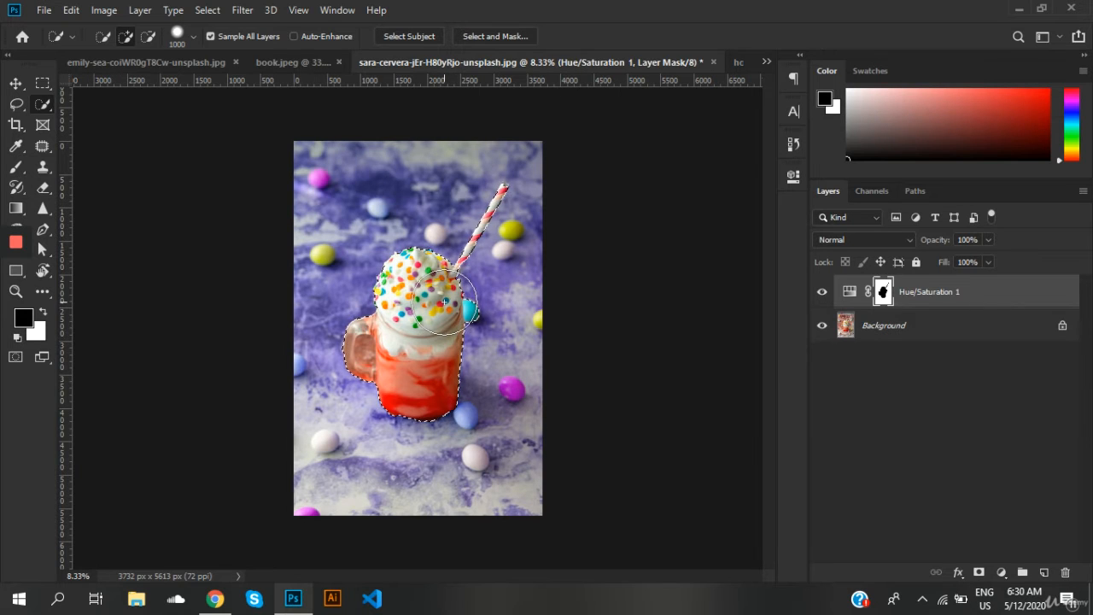
key("ctrl+BackSpace")
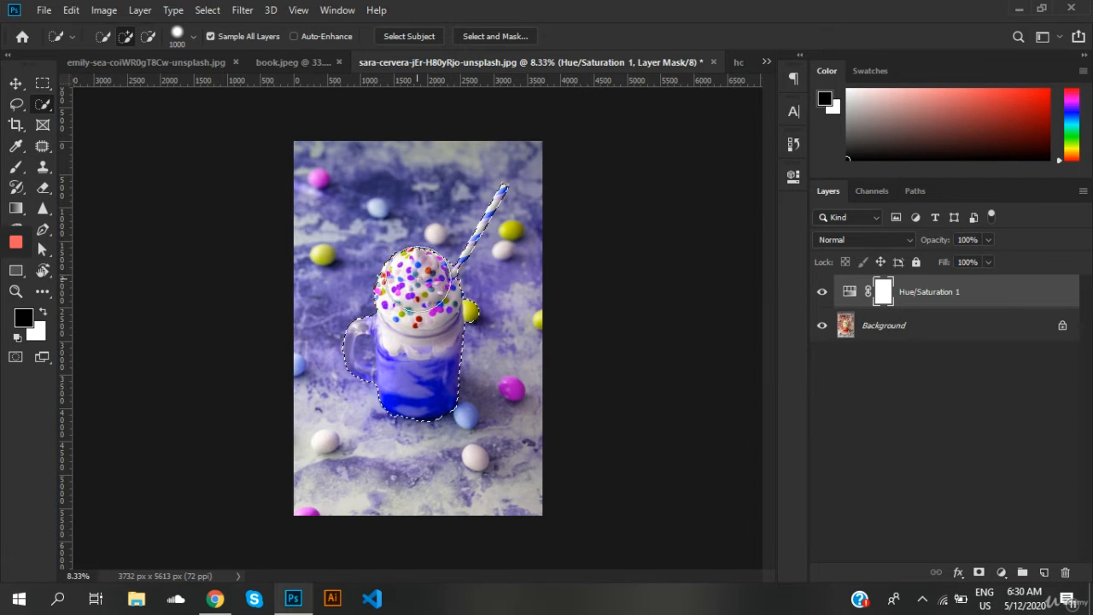
Step: Invert the selection to the background, fill that area of the mask with black, then refill it with white
key("ctrl+shift+i")
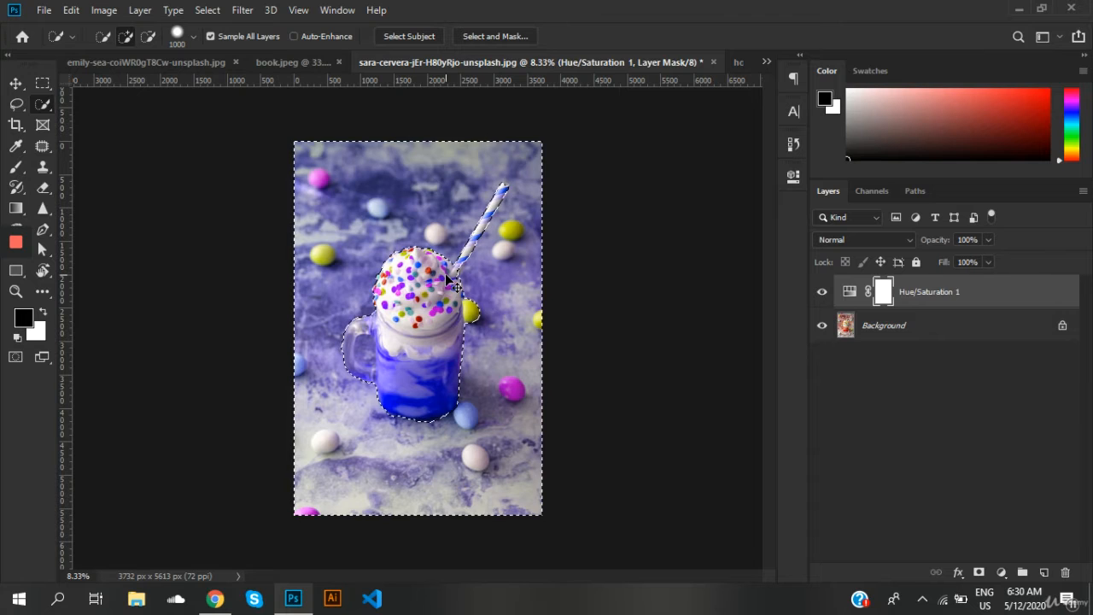
left_click(207, 10)
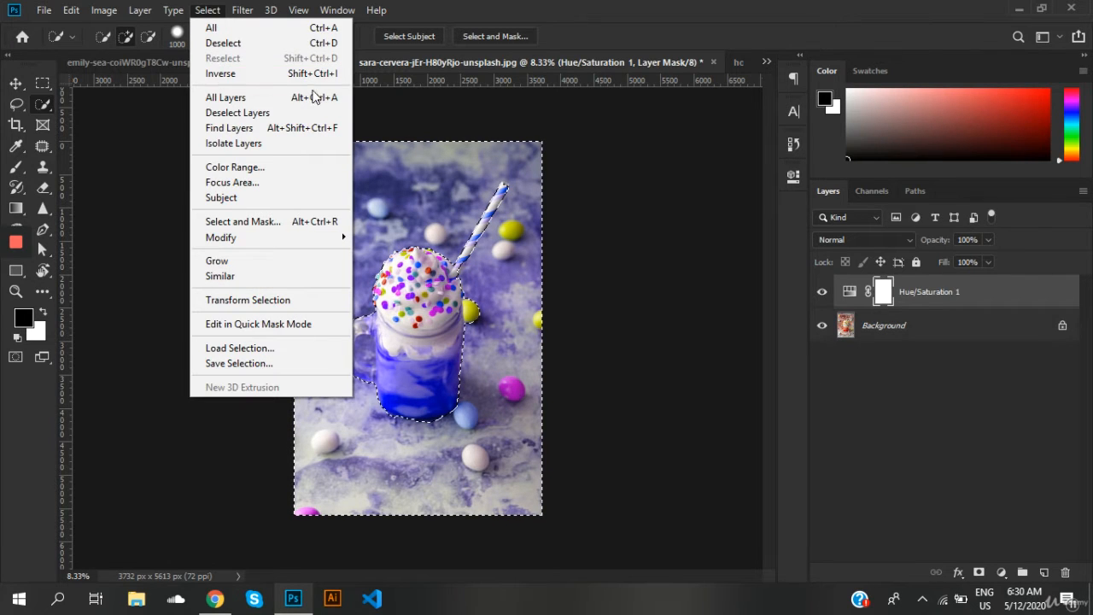
left_click(448, 110)
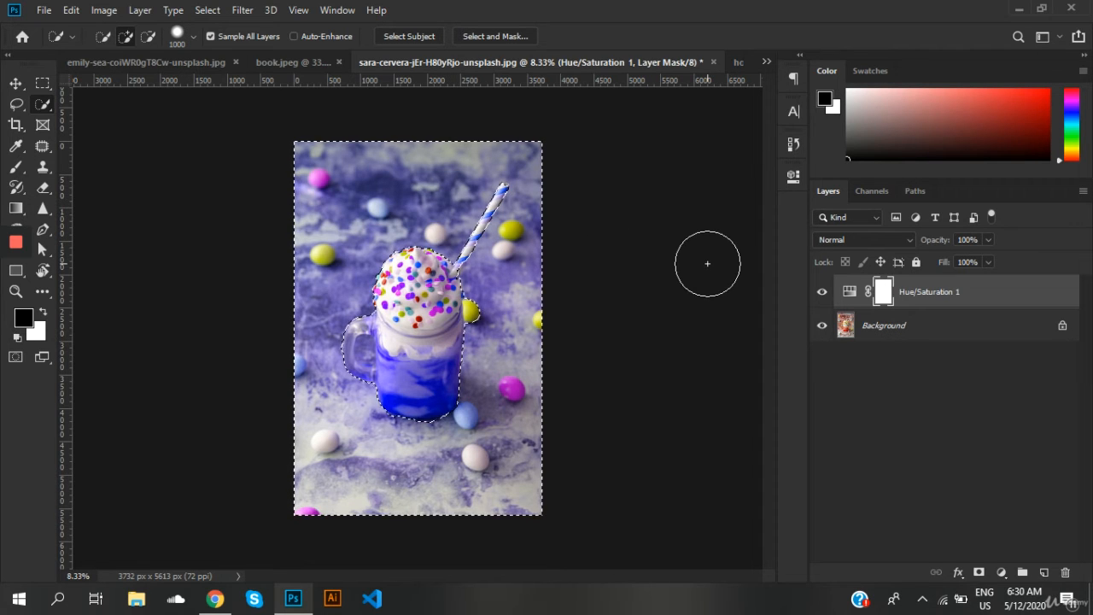
key("alt")
key("alt+BackSpace")
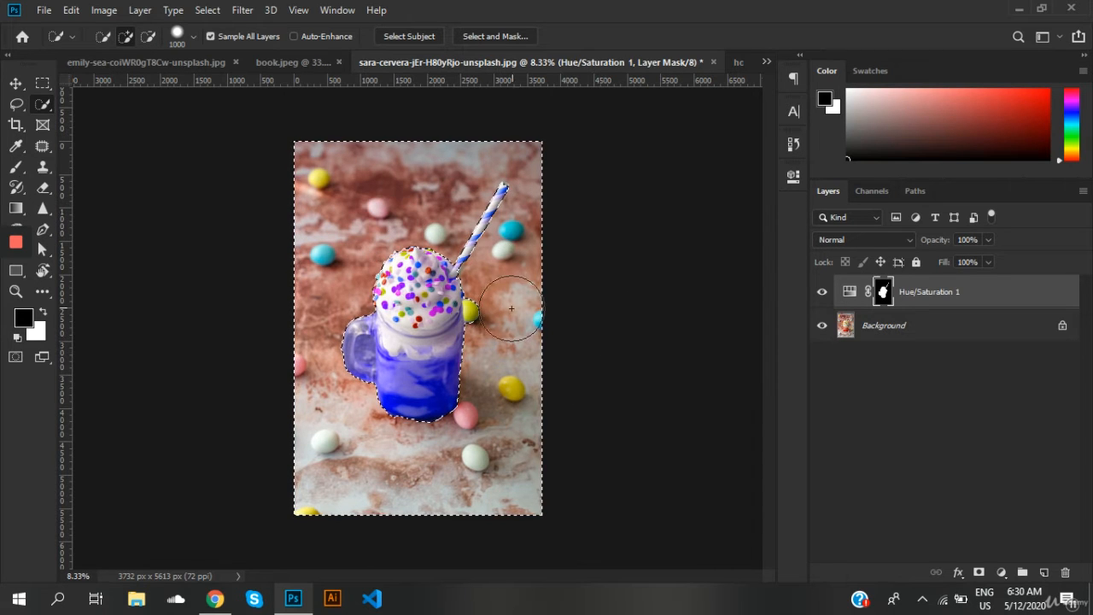
key("ctrl+BackSpace")
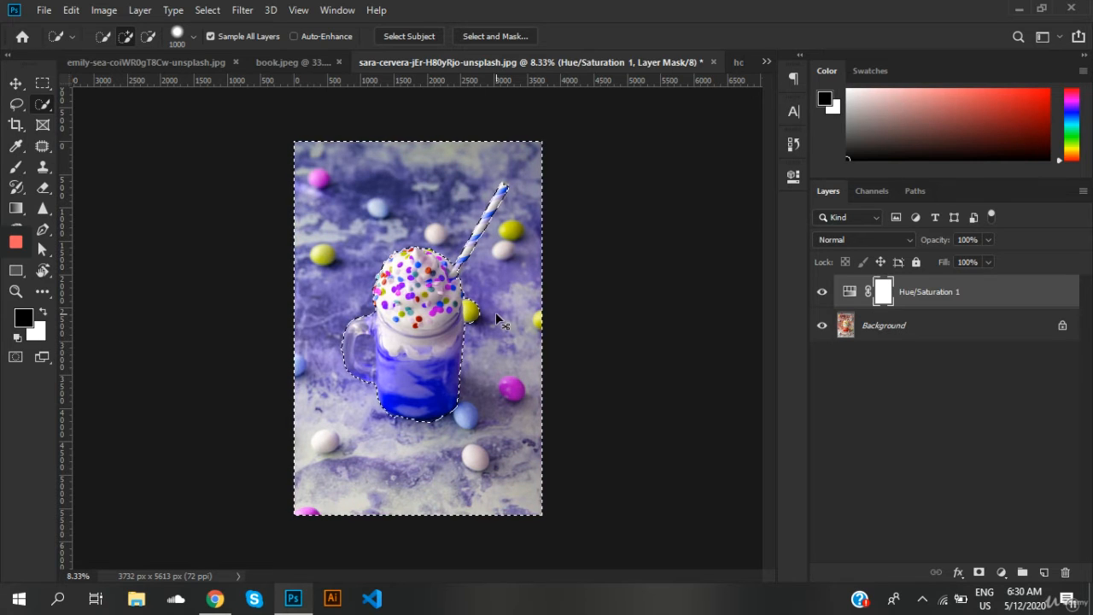
Step: Deselect, then undo the mask fills, the selections and the hue shift on the drink photo
key("ctrl+d")
key("ctrl+z")
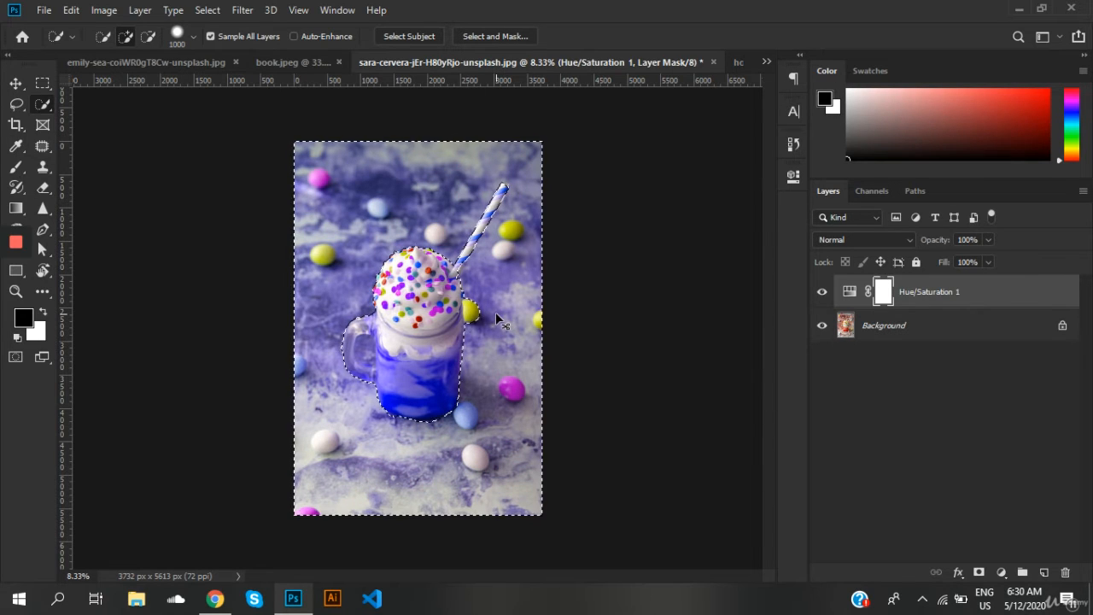
key("ctrl+z")
key("ctrl+z")
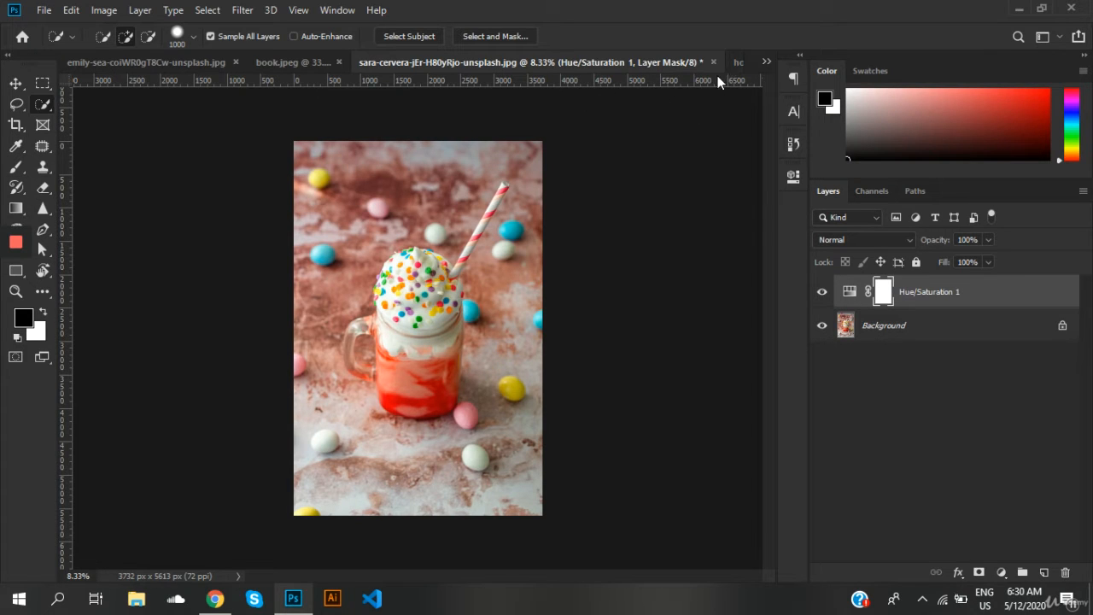
Step: Switch to hoodie.jpeg, reduce the Quick Selection brush to 175 and automatically select the subject
left_click(736, 60)
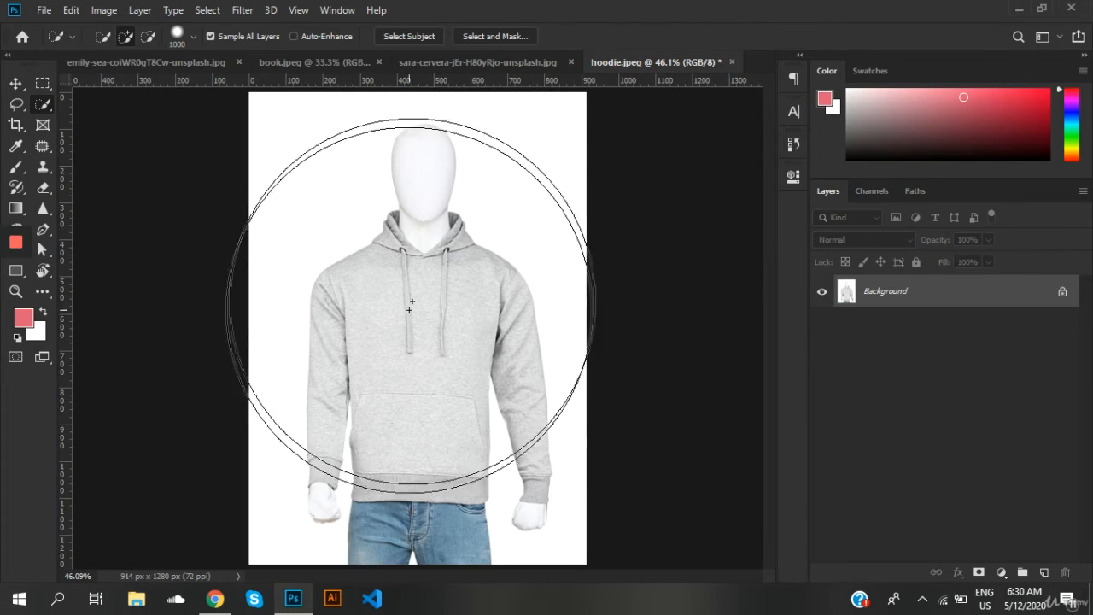
key("bracketleft")
key("bracketleft")
key("bracketleft")
key("bracketleft")
key("bracketleft")
key("bracketleft")
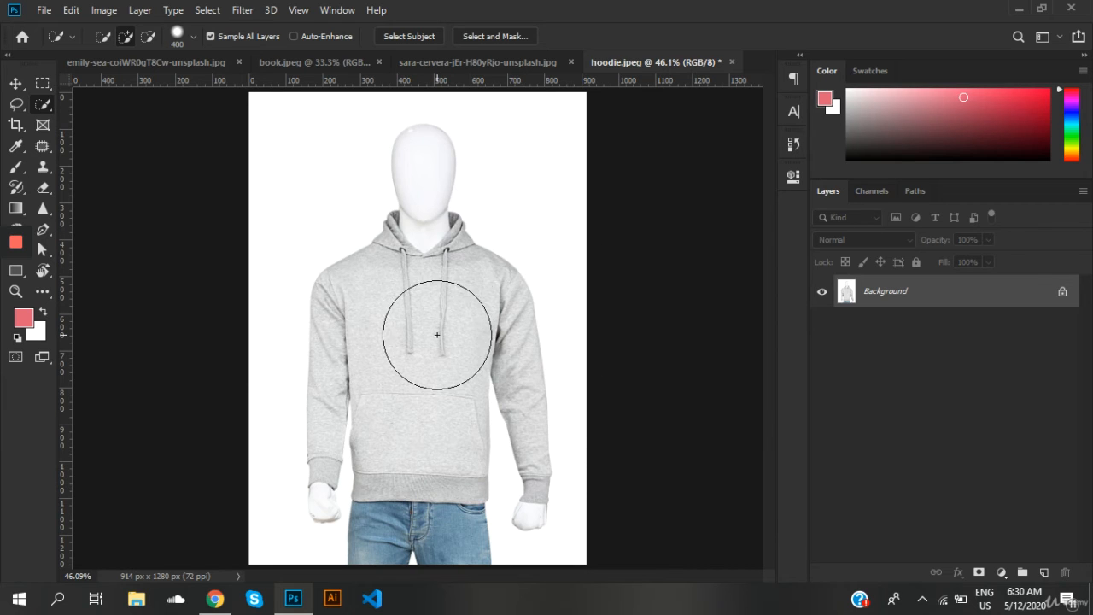
key("bracketleft")
key("bracketleft")
key("bracketleft")
key("bracketleft")
key("bracketleft")
key("bracketleft")
key("bracketleft")
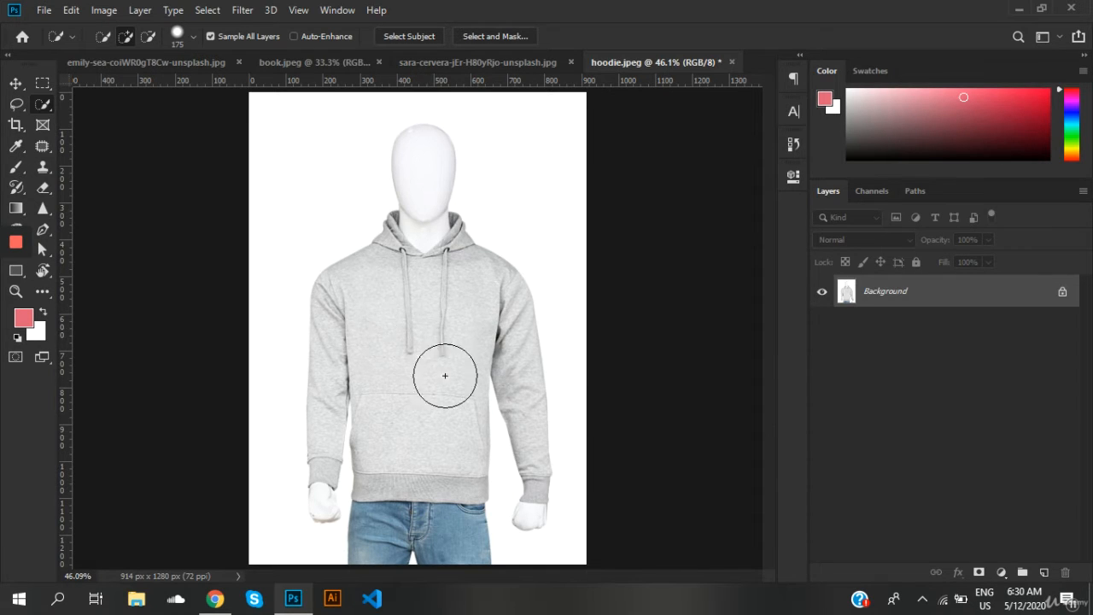
left_click(208, 10)
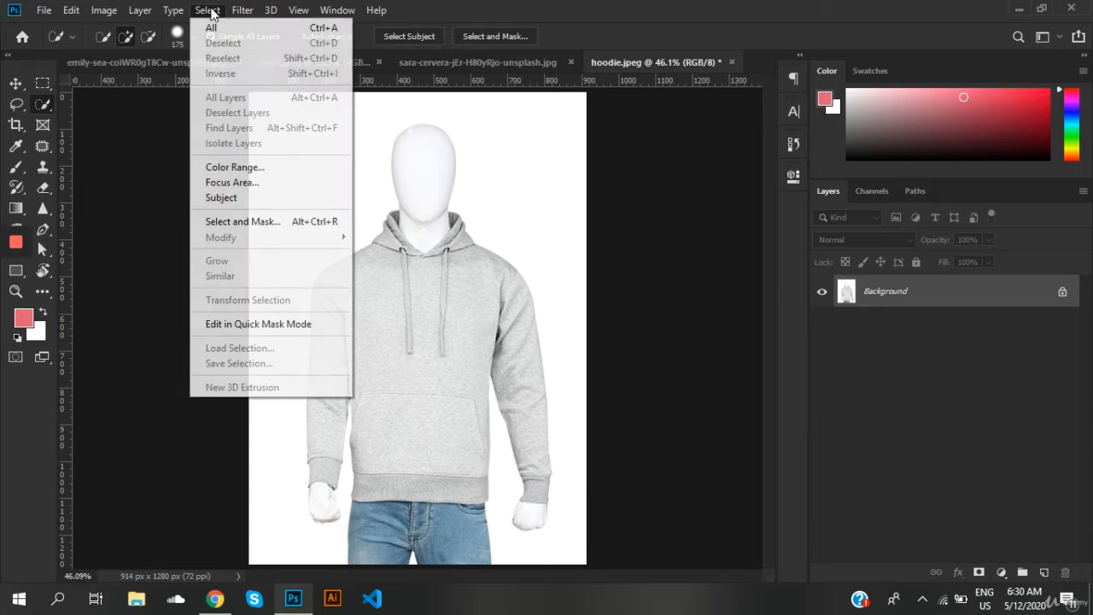
left_click(247, 205)
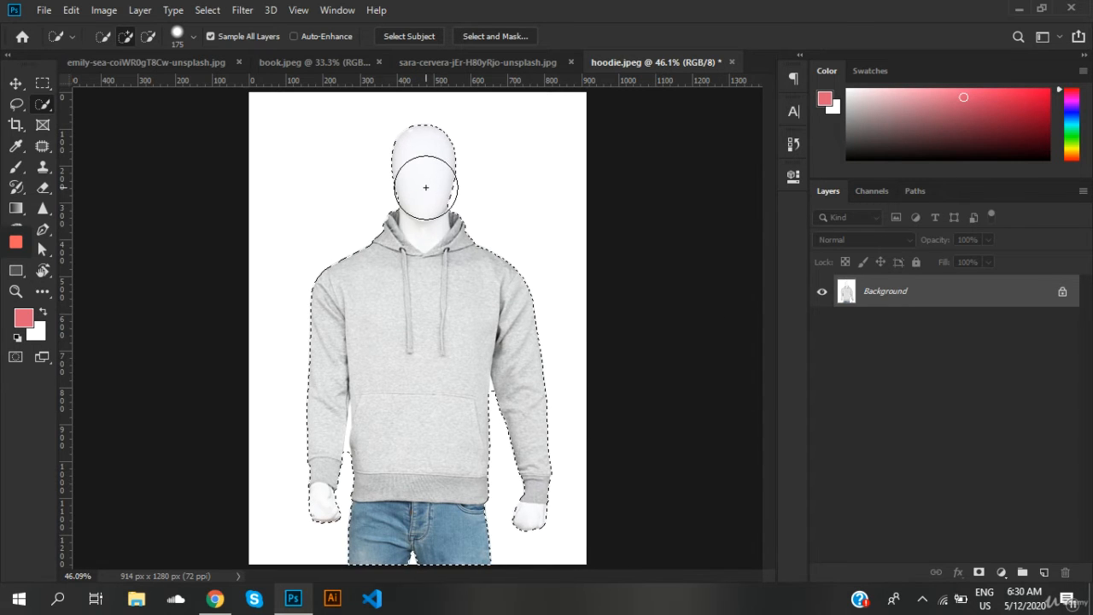
Step: Subtract the mannequin's head, both hands and the jeans from the selection, leaving only the hoodie
key("alt")
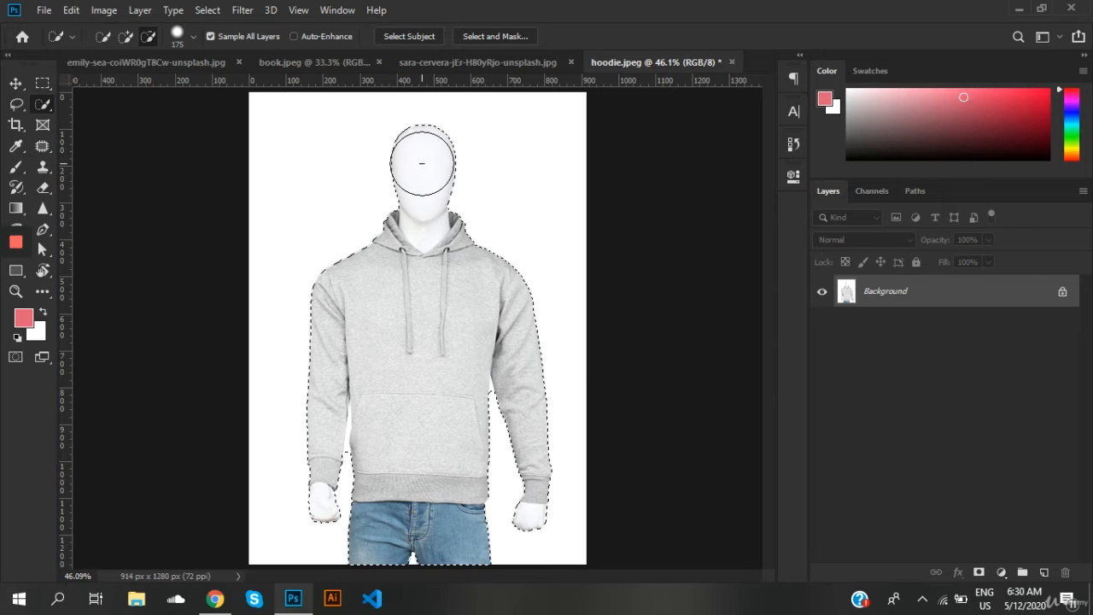
left_click(422, 163, "alt")
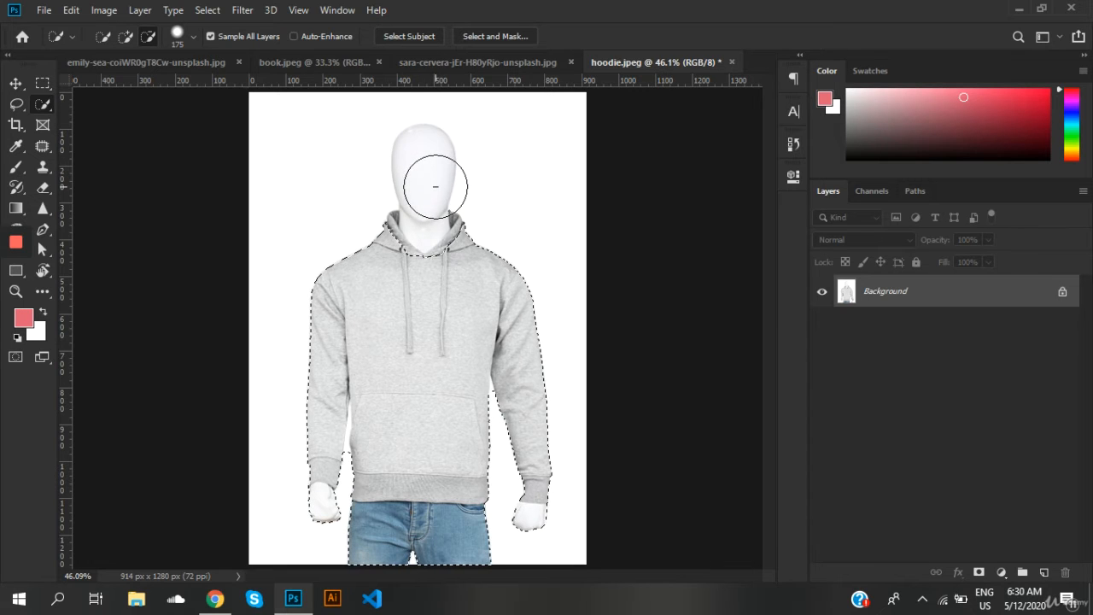
left_click(535, 543, "alt")
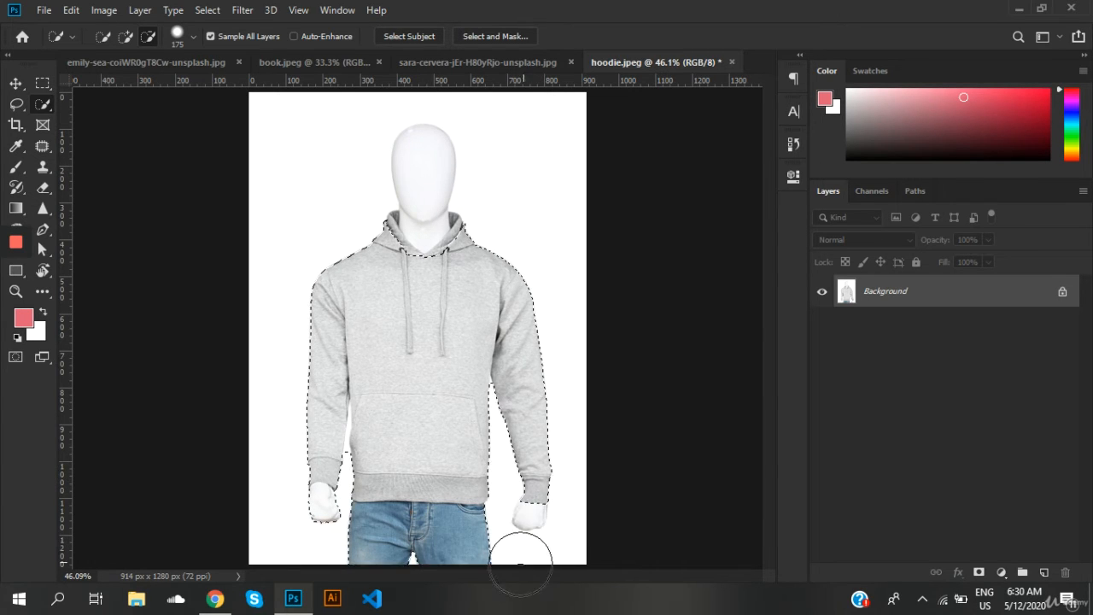
left_click(318, 533, "alt")
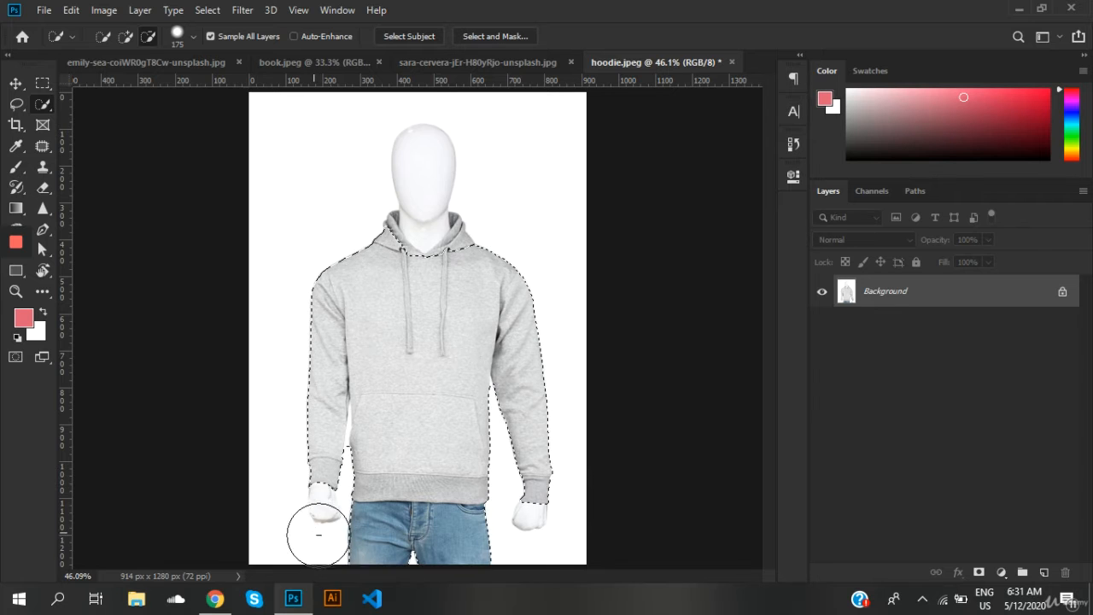
left_click(398, 540, "alt")
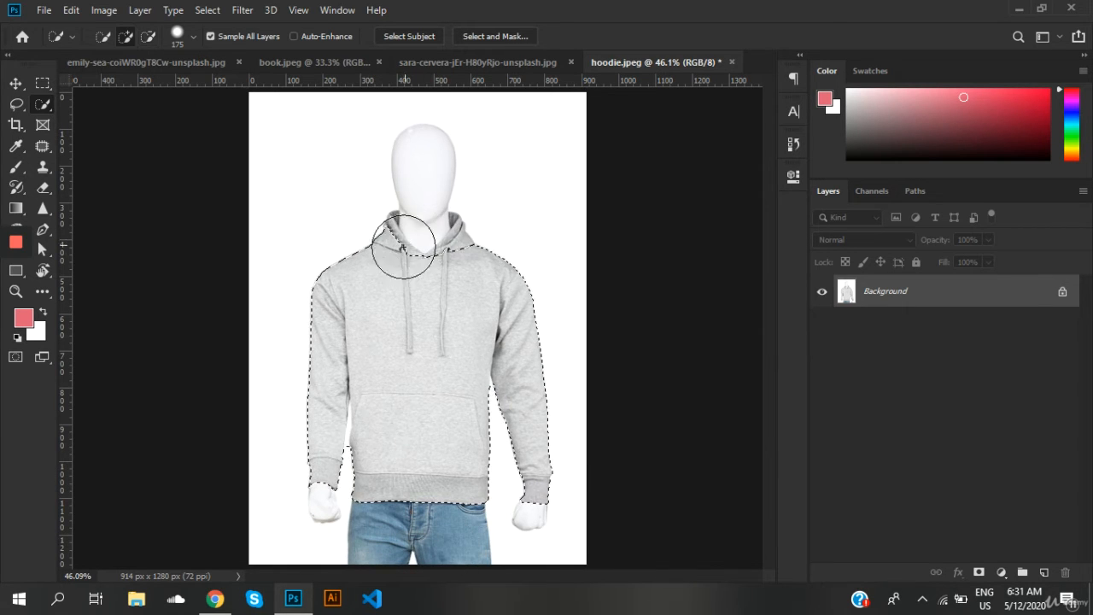
Step: Reduce the Quick Selection brush to 20 and refine the selection around the hood and neckline
scroll(403, 247, "up", 5)
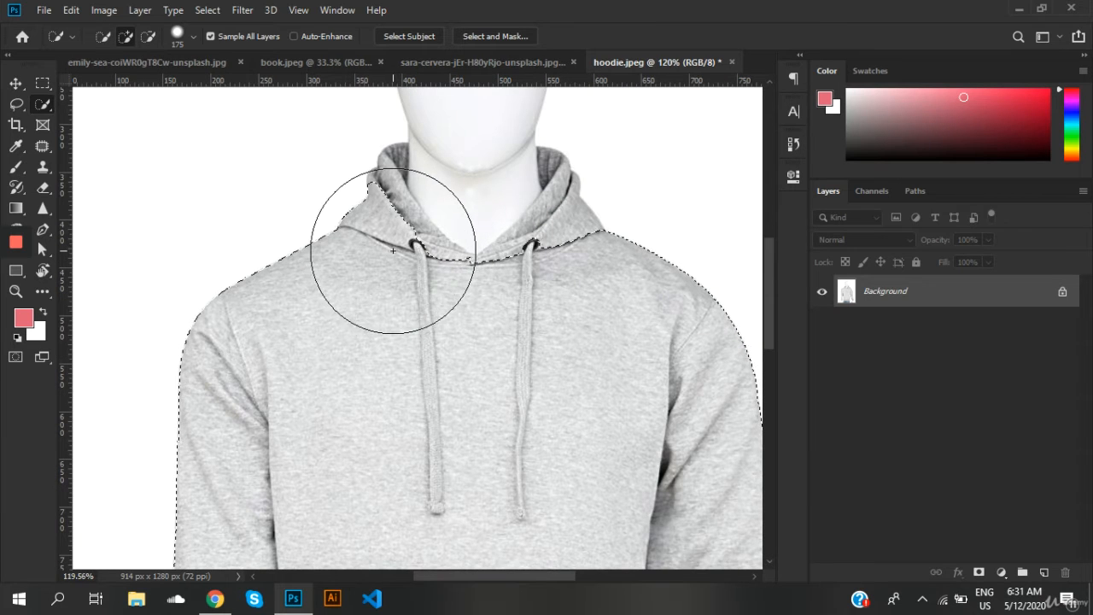
key("bracketleft")
key("bracketleft")
key("bracketleft")
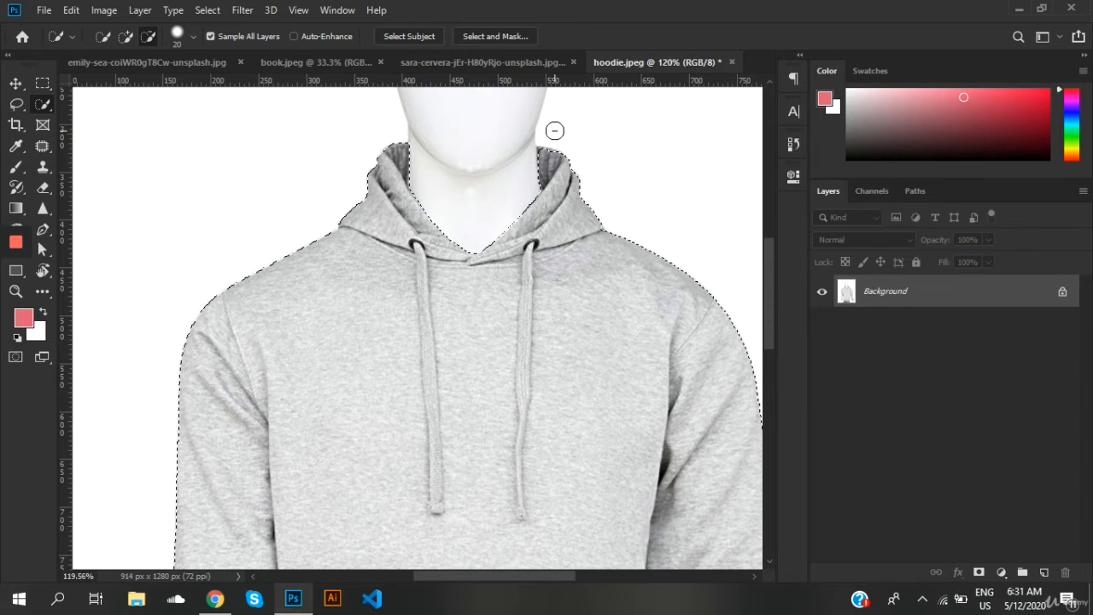
left_click(554, 133, "alt")
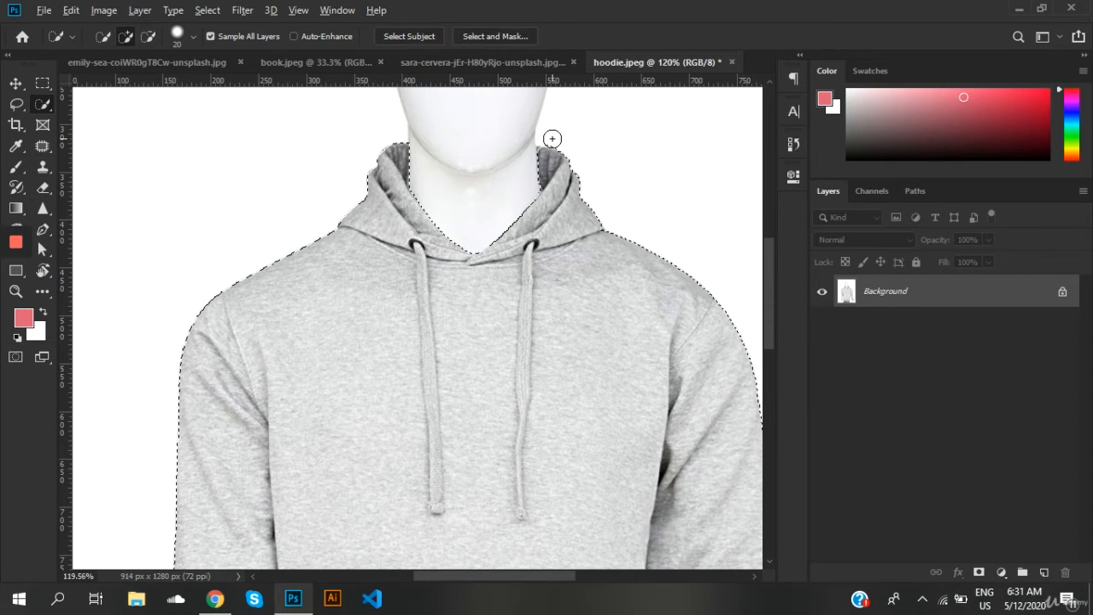
left_click(553, 138, "alt")
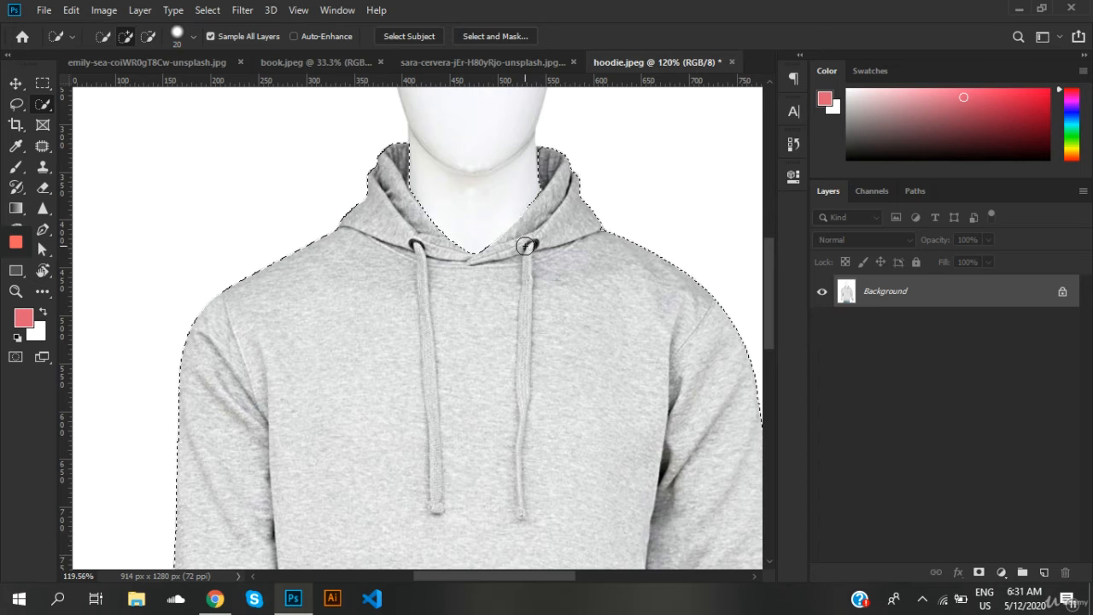
Step: Reduce the Quick Selection brush to 9 and subtract the narrow white gap between the left-hand sleeve and the torso from the selection
key("alt")
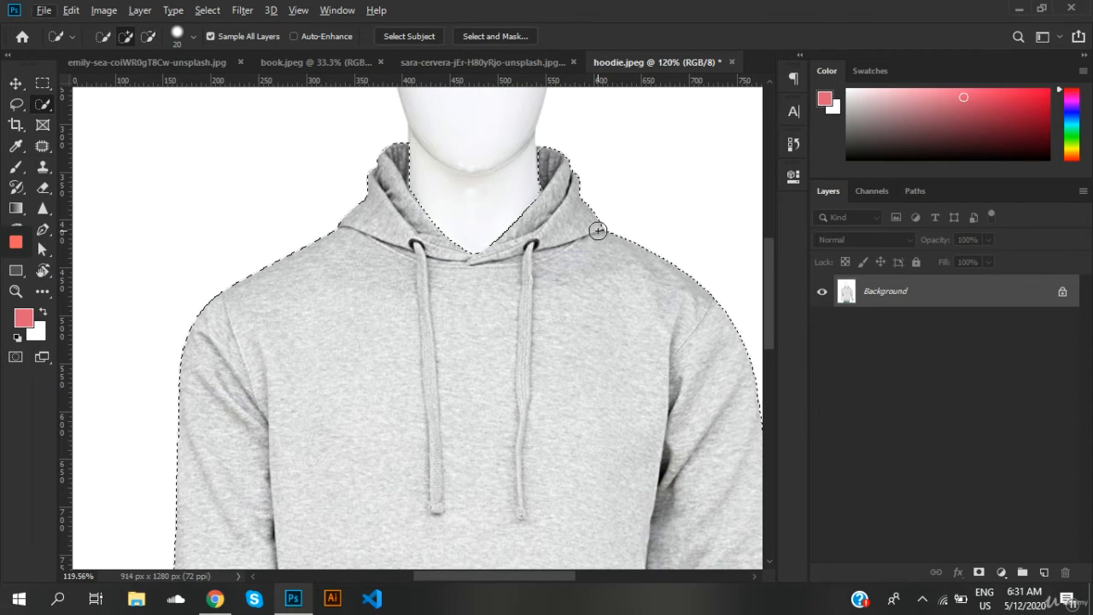
key("alt")
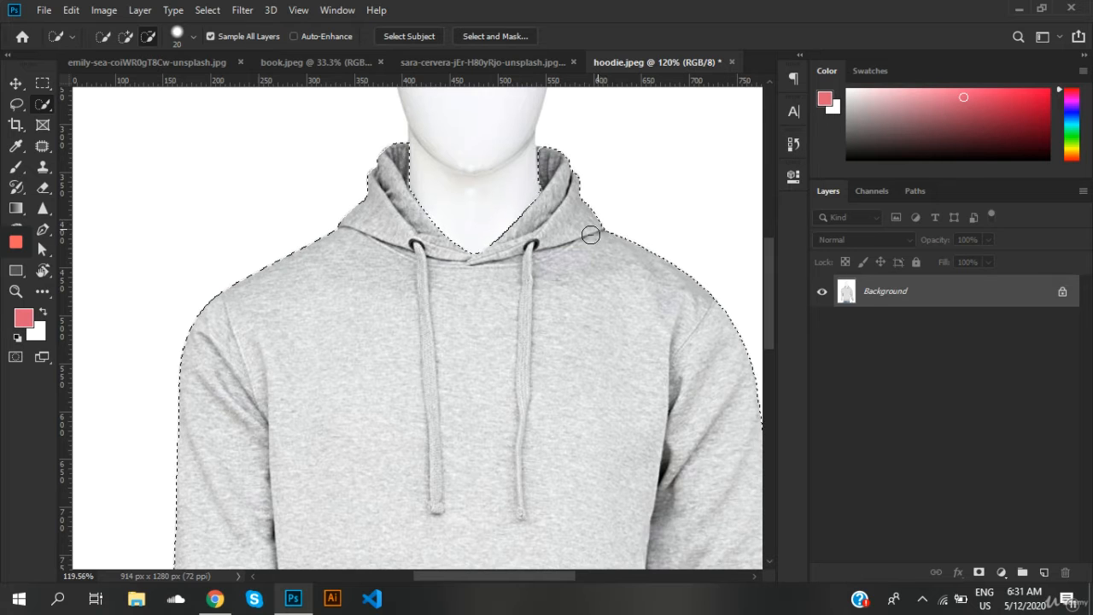
scroll(485, 302, "down", 3)
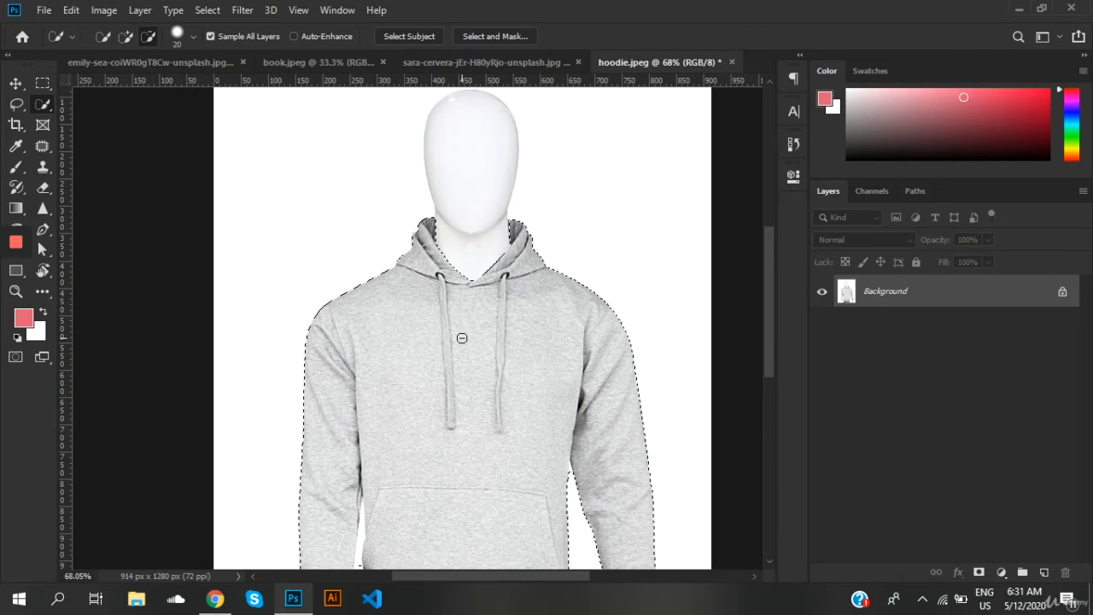
scroll(461, 339, "down", 1)
scroll(461, 339, "down", 2)
key("alt")
scroll(341, 396, "up", 5)
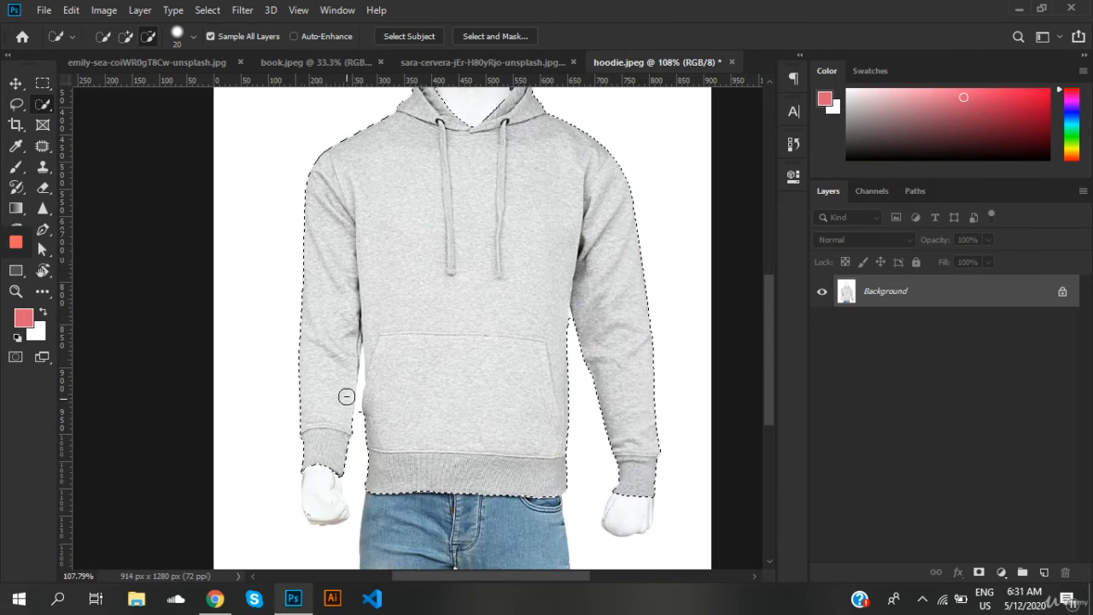
scroll(350, 402, "up", 1)
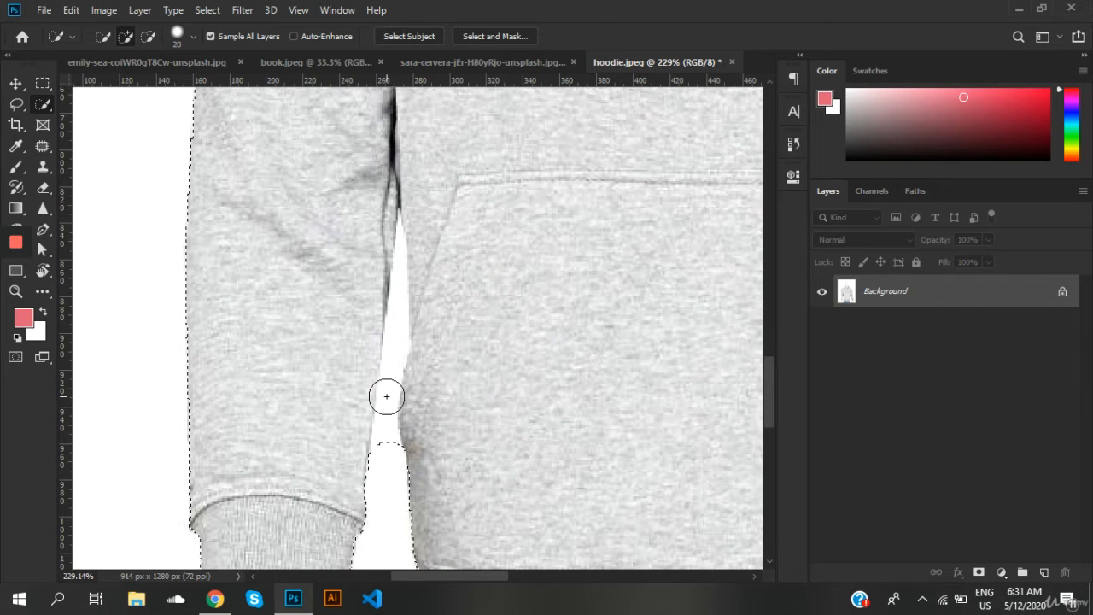
key("bracketleft")
key("bracketleft")
key("alt")
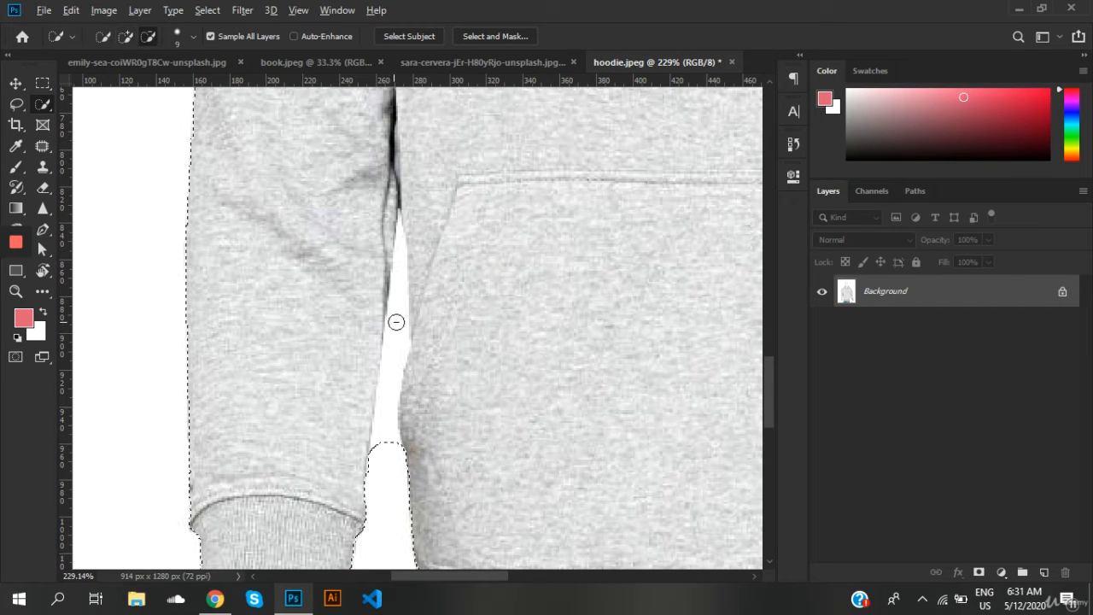
mouse_move(403, 297)
left_mouse_down()
mouse_move(393, 347)
mouse_move(414, 278)
mouse_move(399, 234)
left_mouse_up()
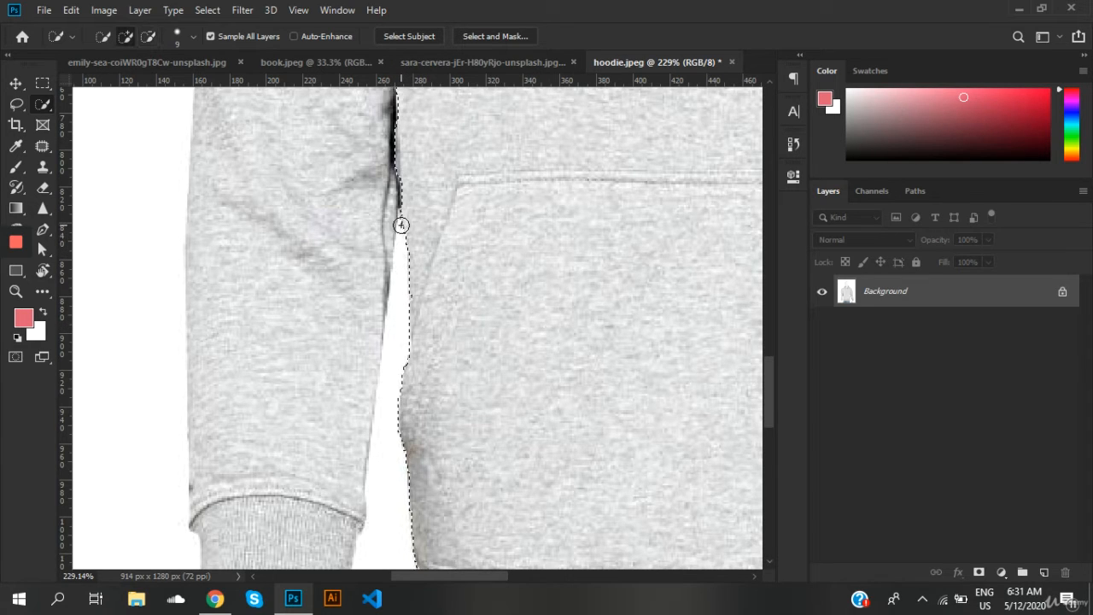
key("ctrl+z")
key("alt")
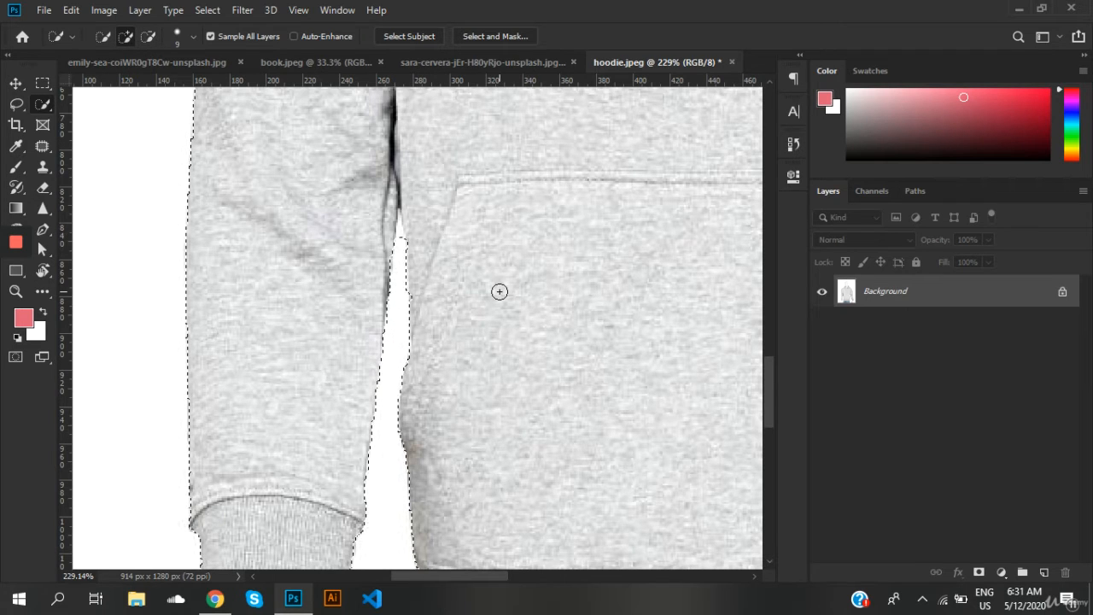
Step: Reduce the Quick Selection brush to 6 and subtract the tip of the white gap beside the right-hand sleeve
scroll(503, 302, "right", 5)
scroll(503, 305, "right", 12)
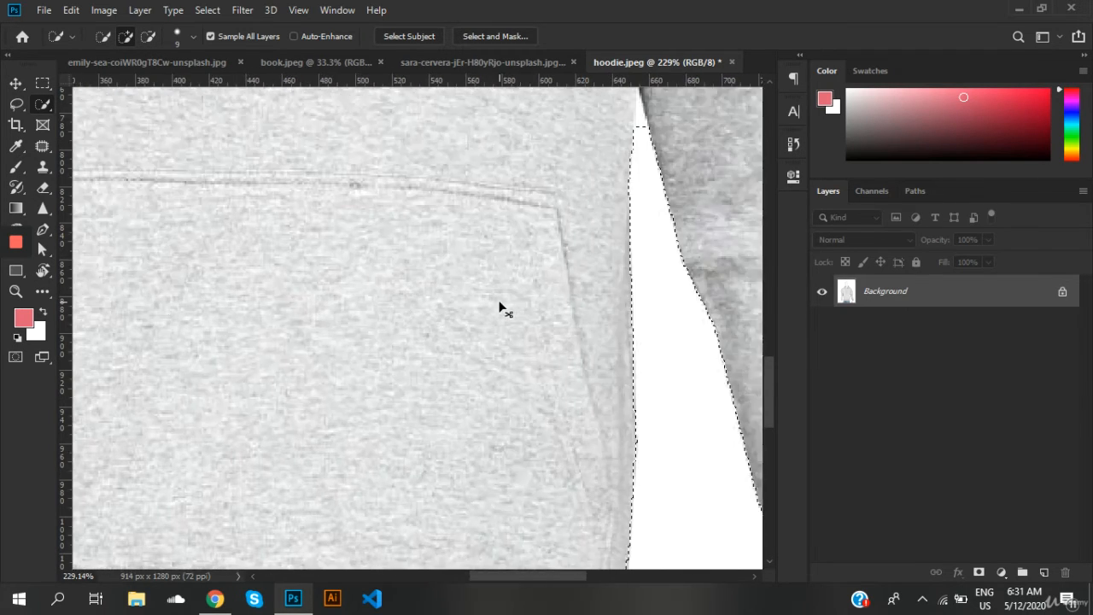
scroll(566, 244, "up", 2)
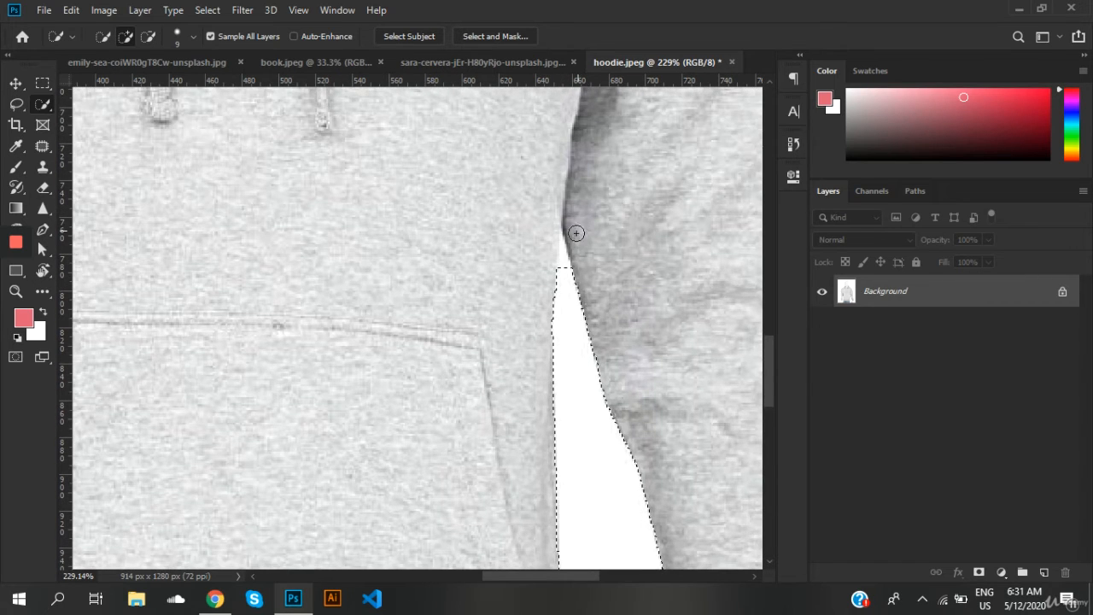
key("alt")
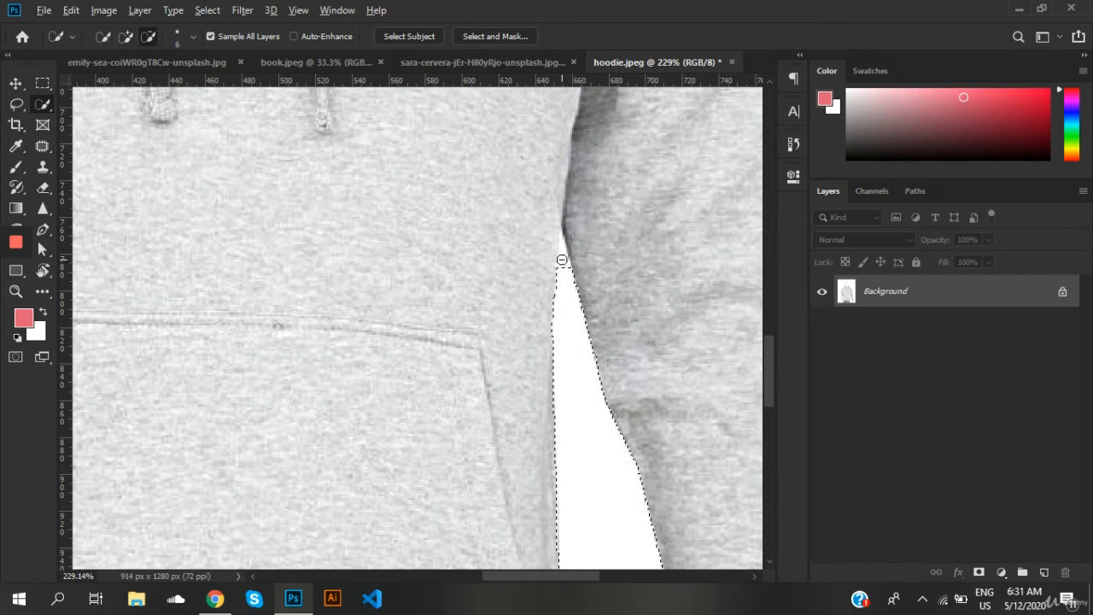
left_click(562, 249, "alt")
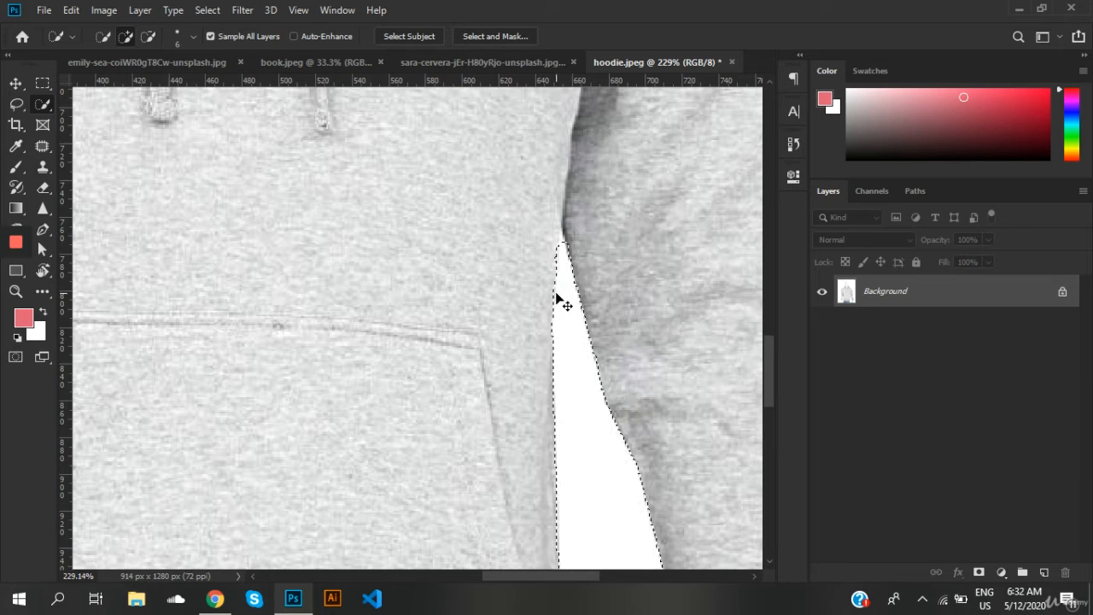
Step: Add a Gradient Map adjustment layer to the selected hoodie, try the Silver preset, and set the gradient to Foreground to Background
scroll(556, 297, "down", 5)
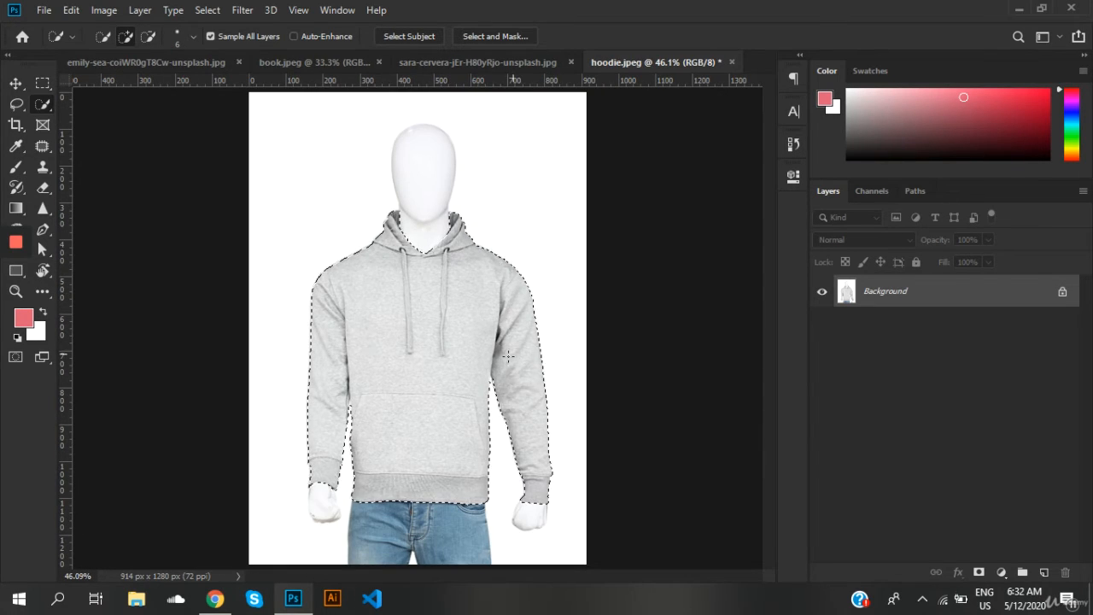
left_click(1001, 570)
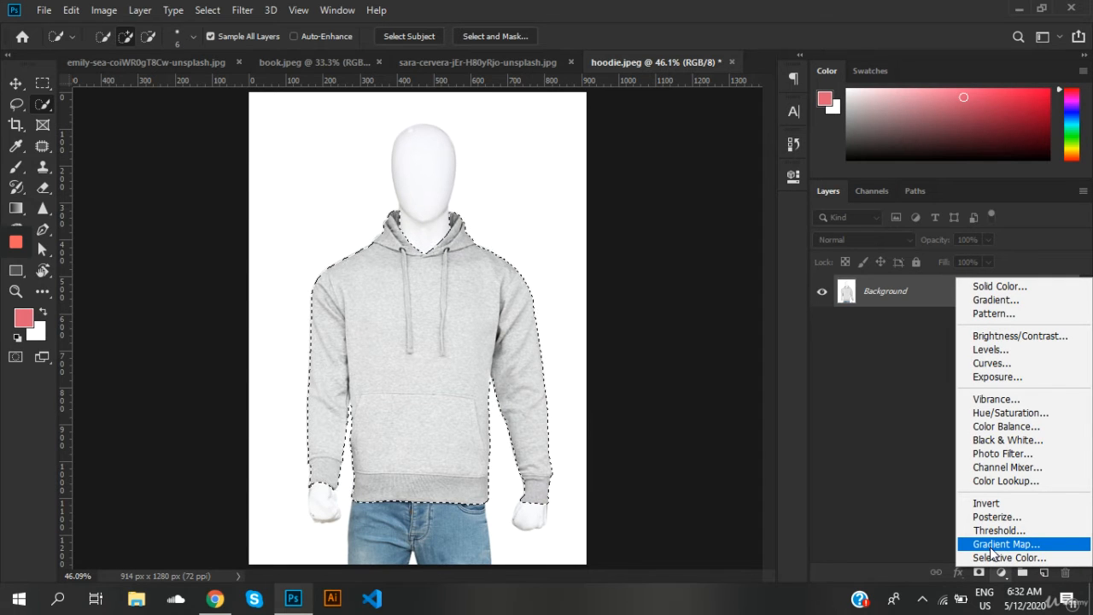
left_click(999, 544)
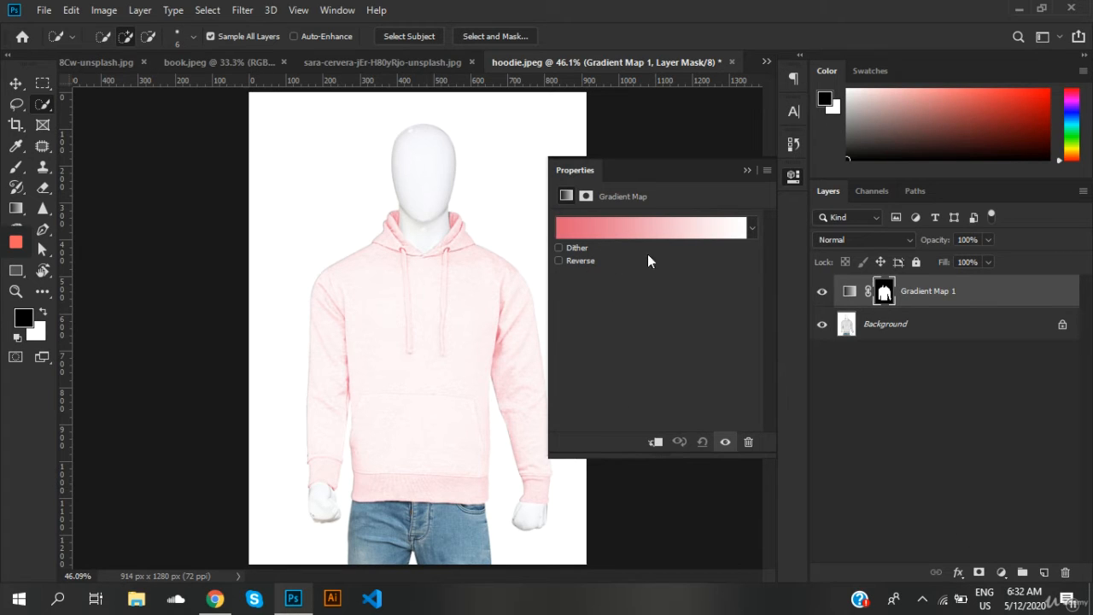
left_click(620, 234)
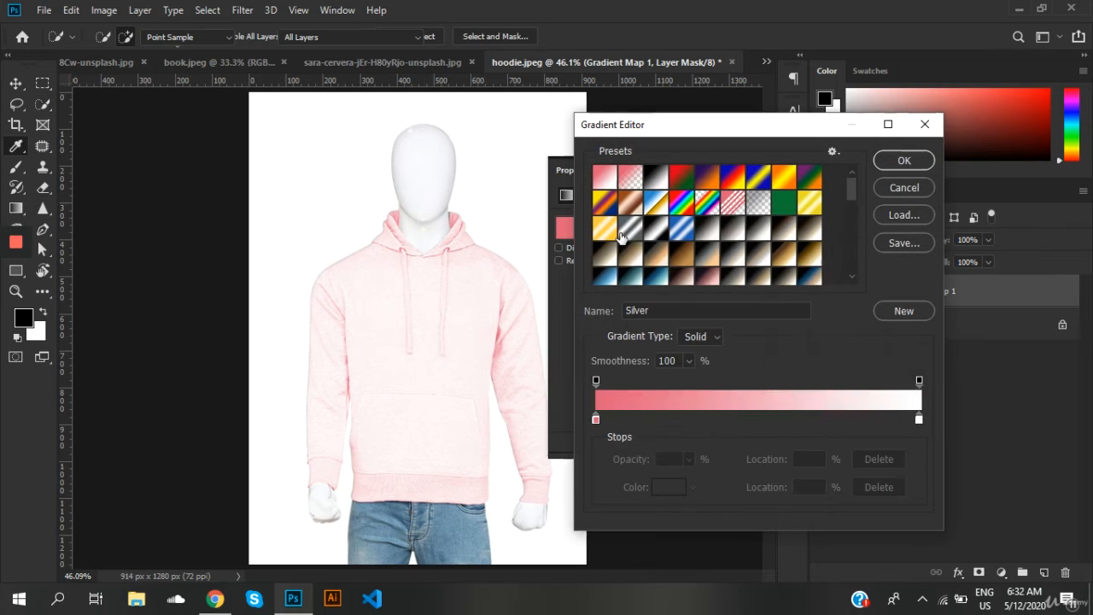
left_click(630, 228)
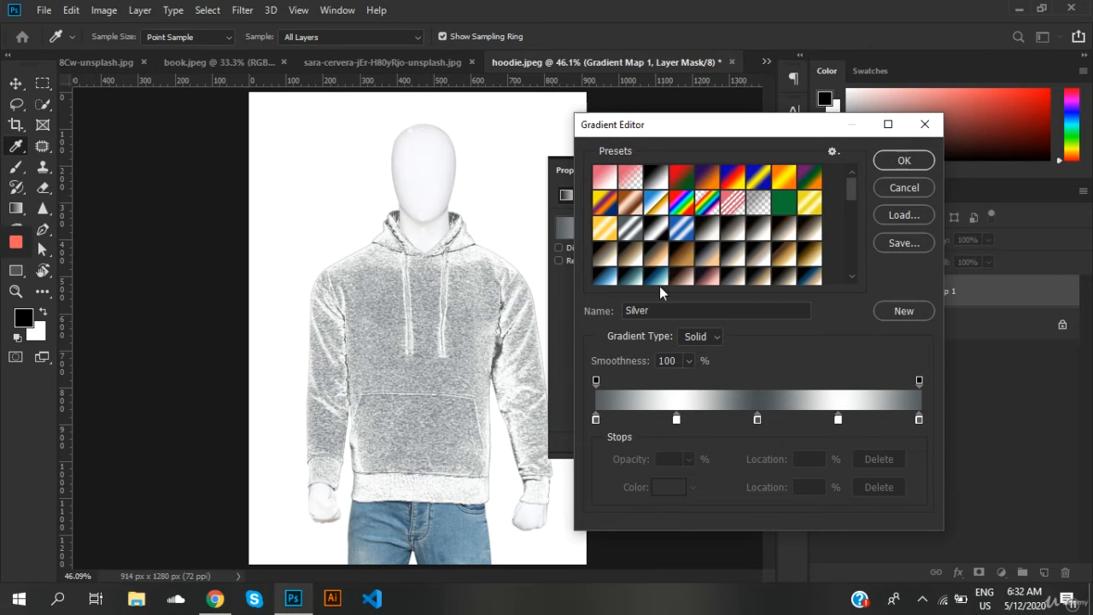
left_click(607, 181)
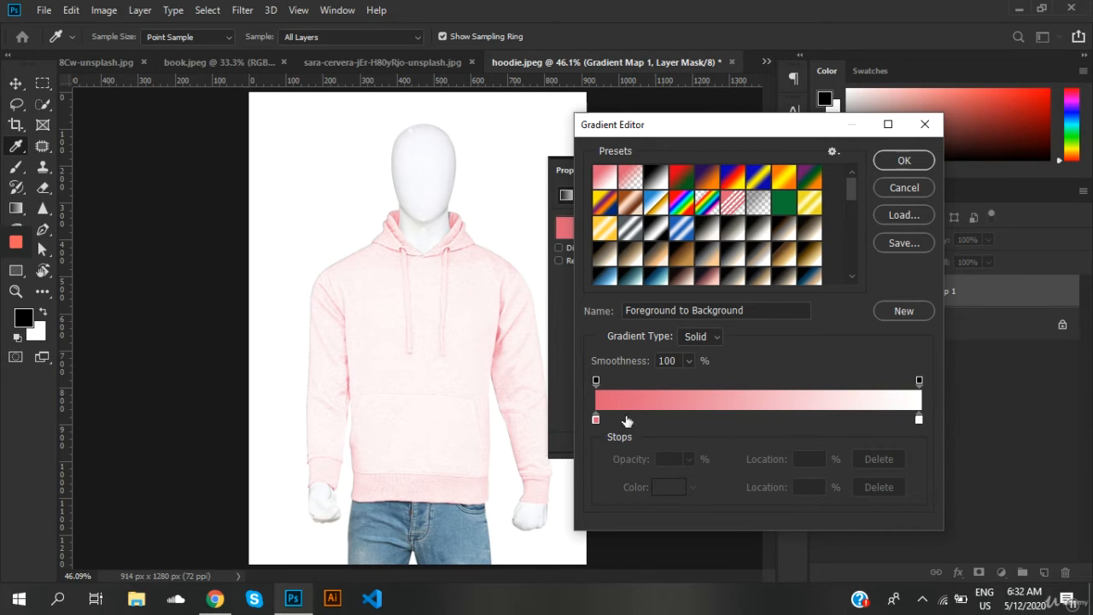
Step: Set the gradient's starting color stop to dark gray 474747
double_click(596, 418)
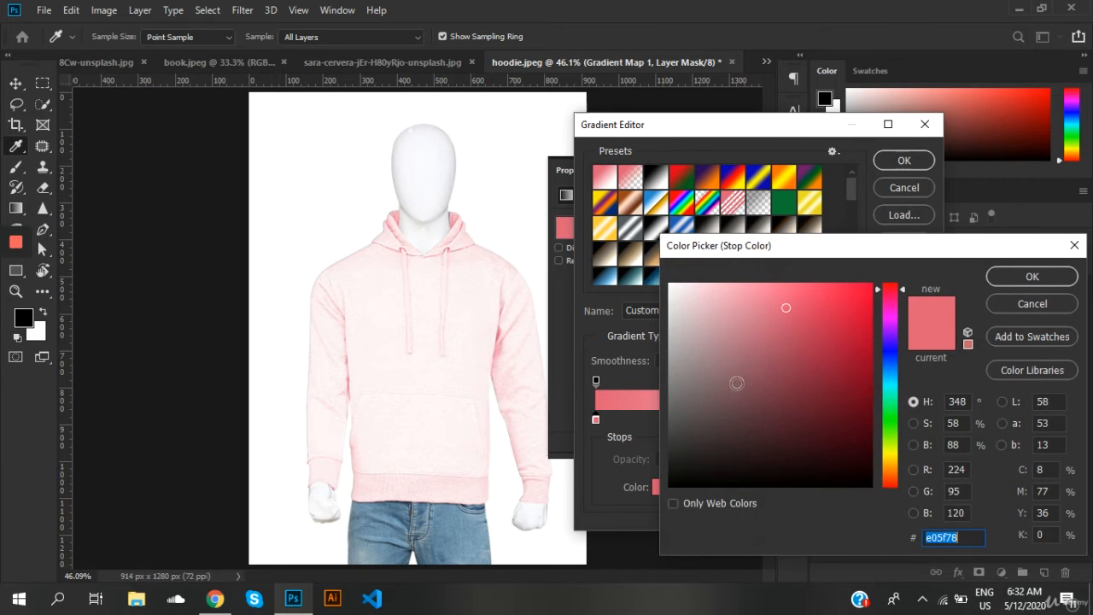
mouse_move(744, 359)
left_mouse_down()
mouse_move(670, 394)
mouse_move(641, 430)
left_mouse_up()
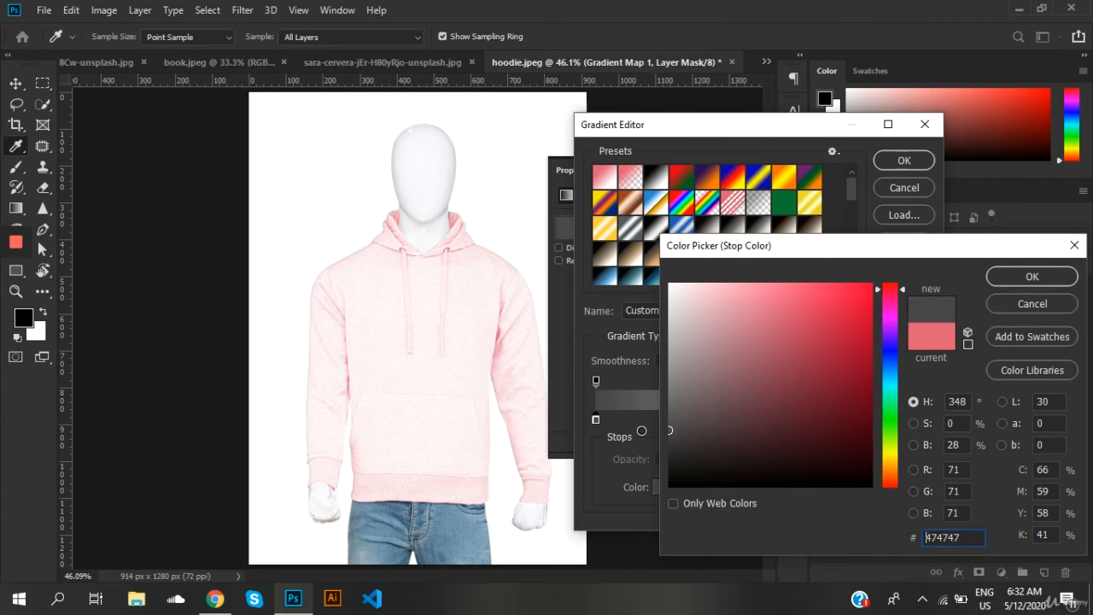
left_click(989, 285)
Step: Change the gradient's white end stop at location 100% to red ca1e1e
left_click(919, 419)
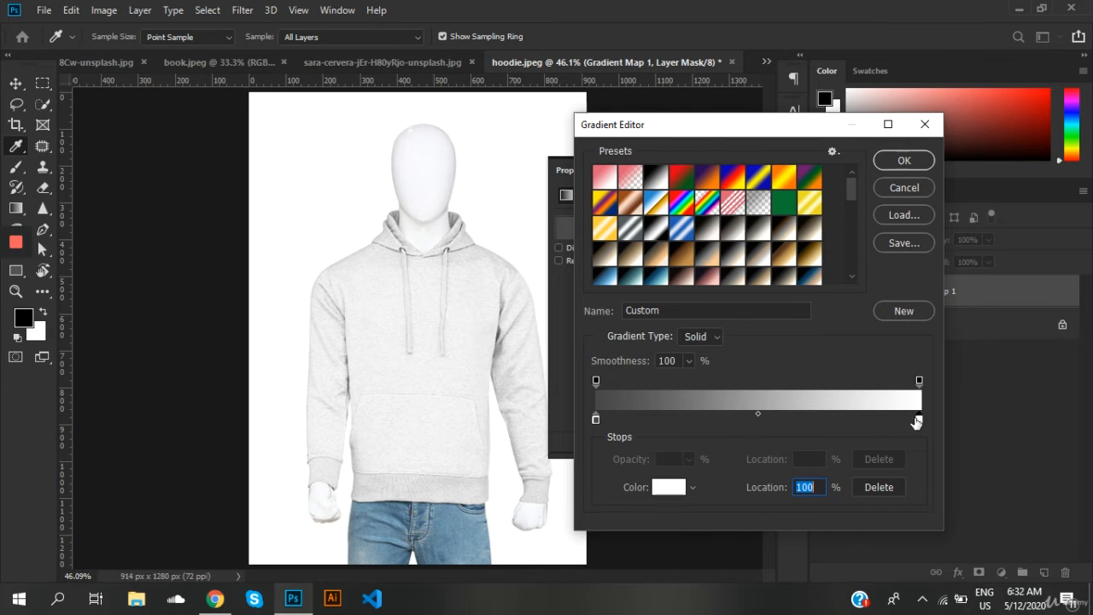
double_click(920, 421)
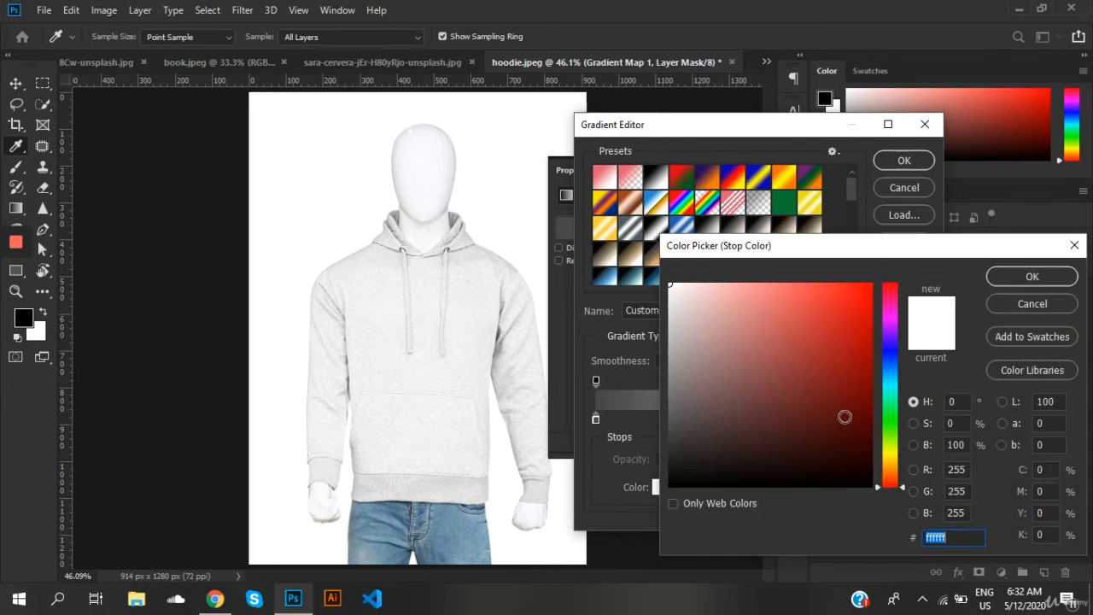
left_click(807, 339)
left_click(850, 314)
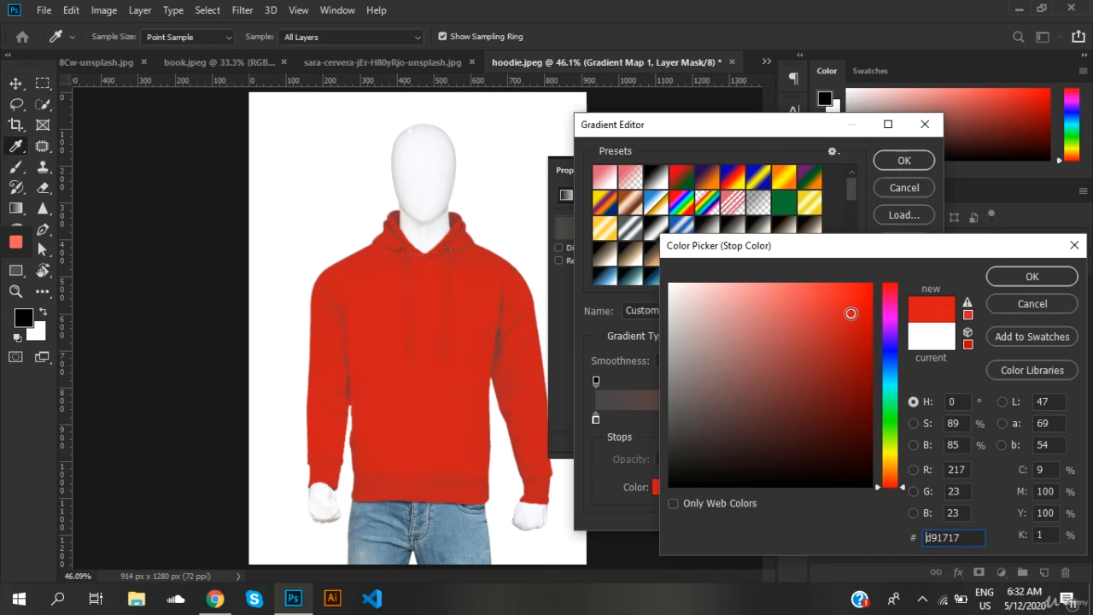
left_click(840, 329)
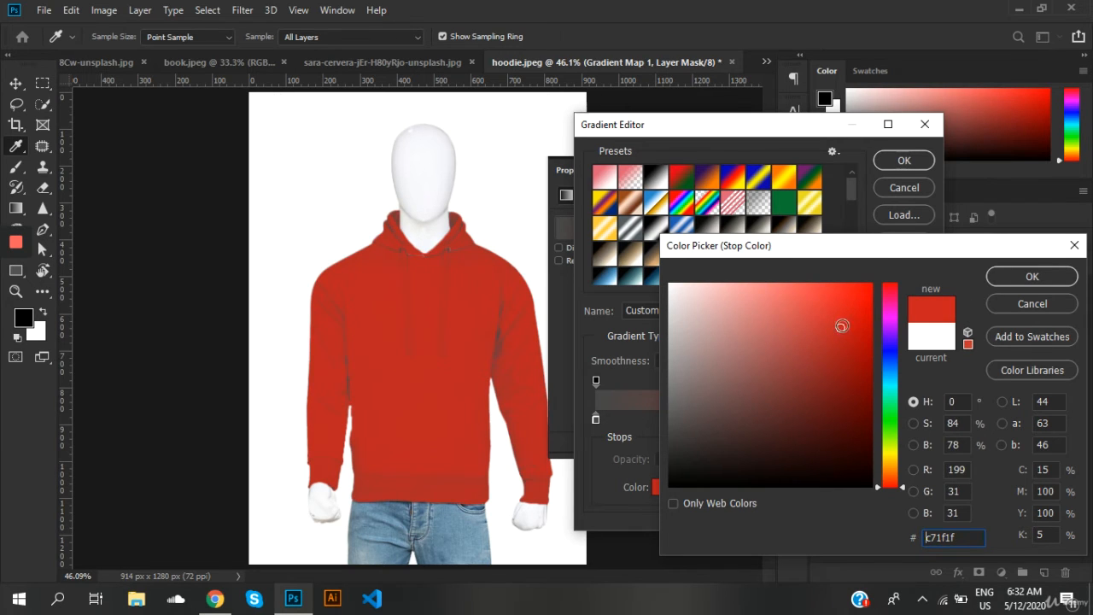
left_click(842, 325)
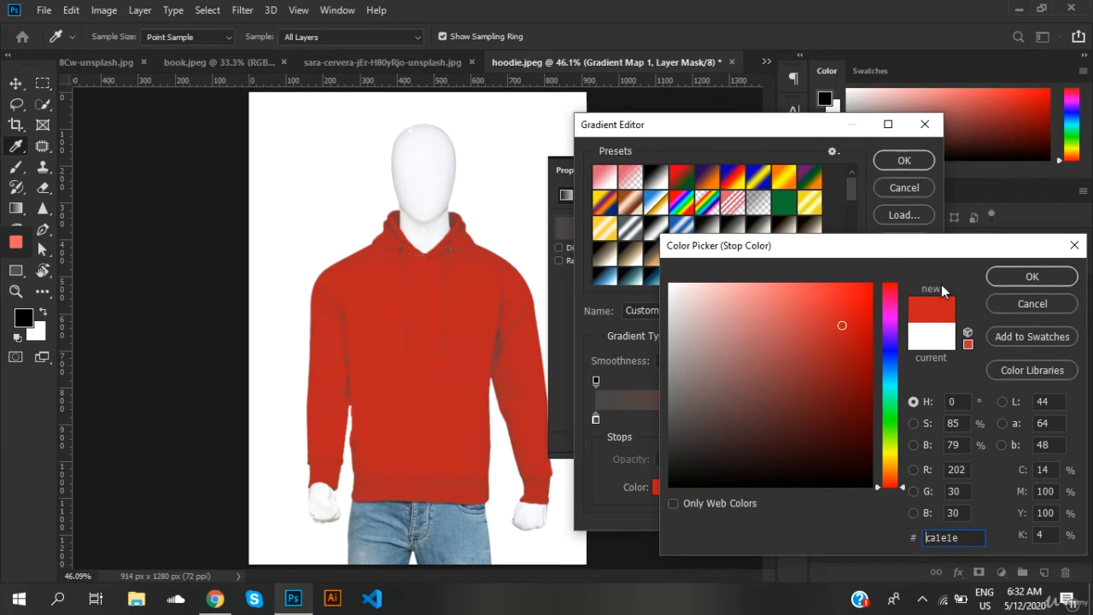
left_click(995, 278)
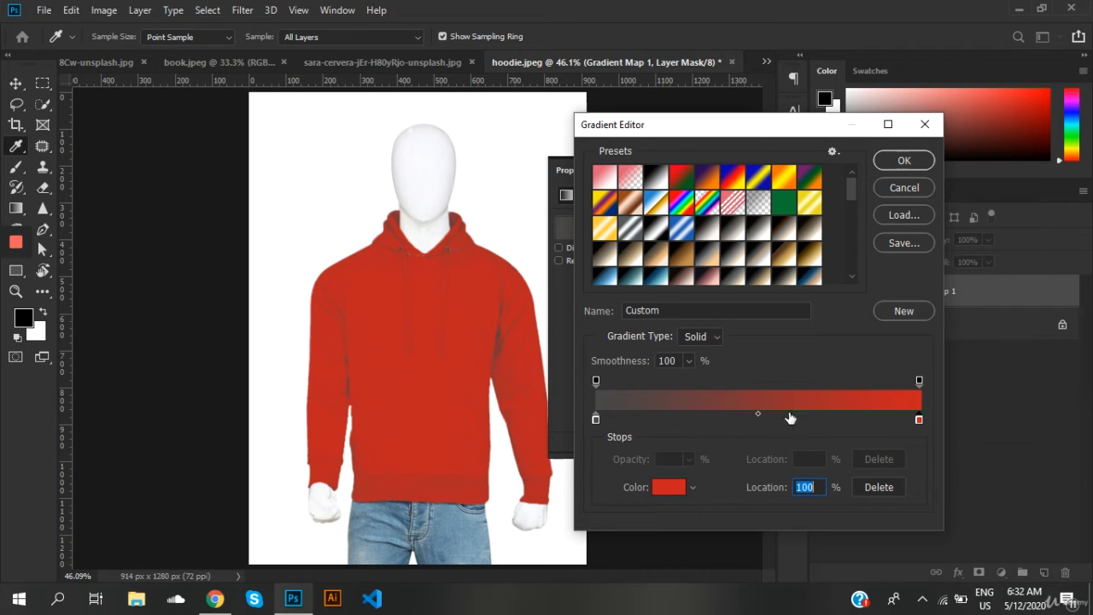
Step: Apply the edited gray-to-red gradient to the Gradient Map layer and collapse its properties
left_click(670, 489)
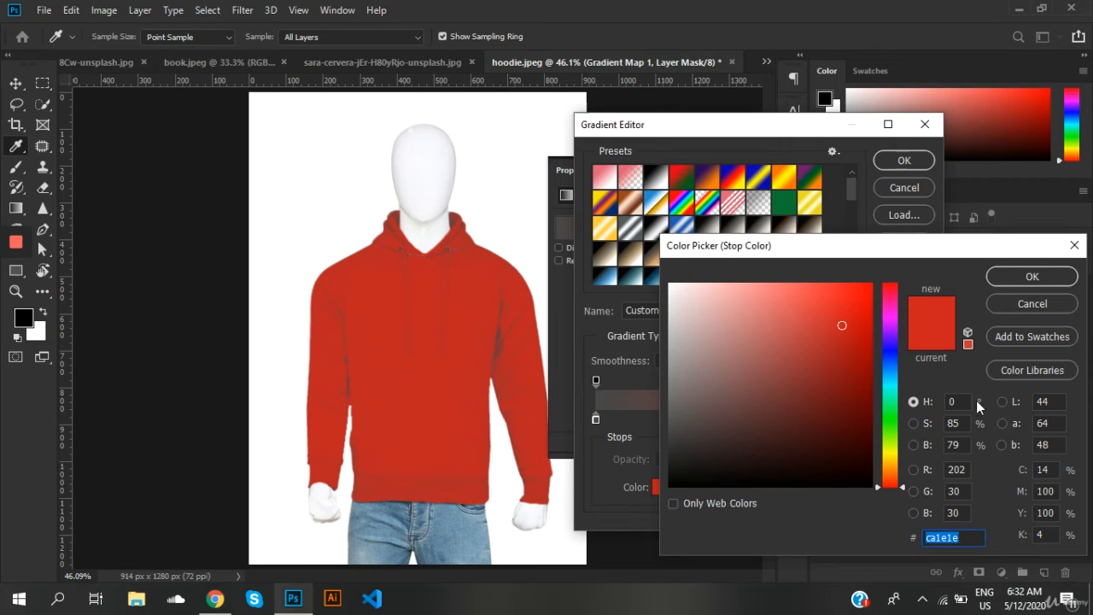
left_click(1042, 303)
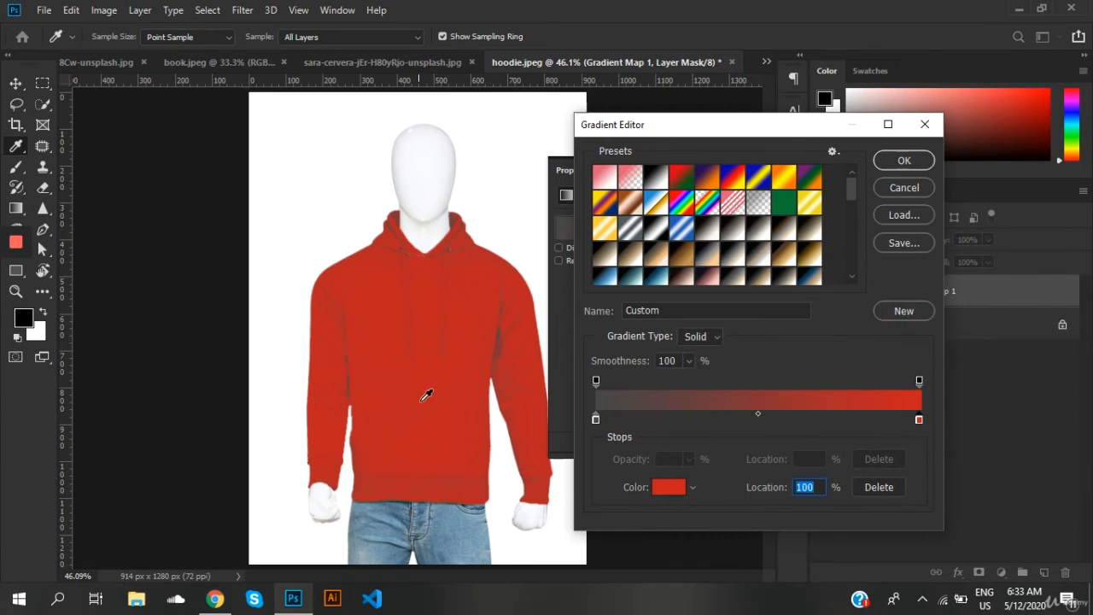
left_click(902, 160)
key("w")
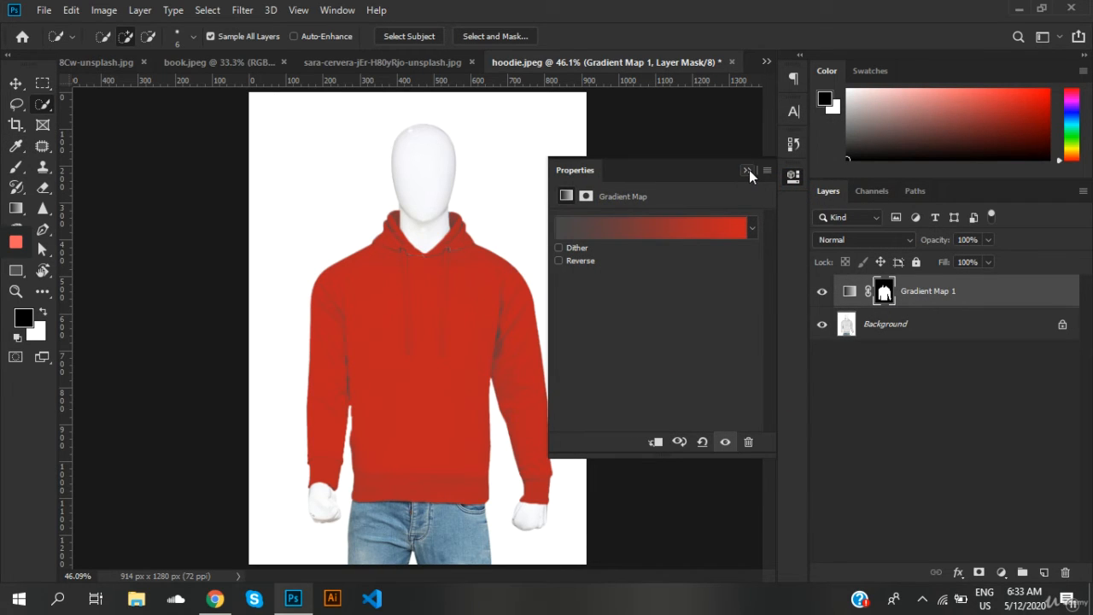
left_click(747, 170)
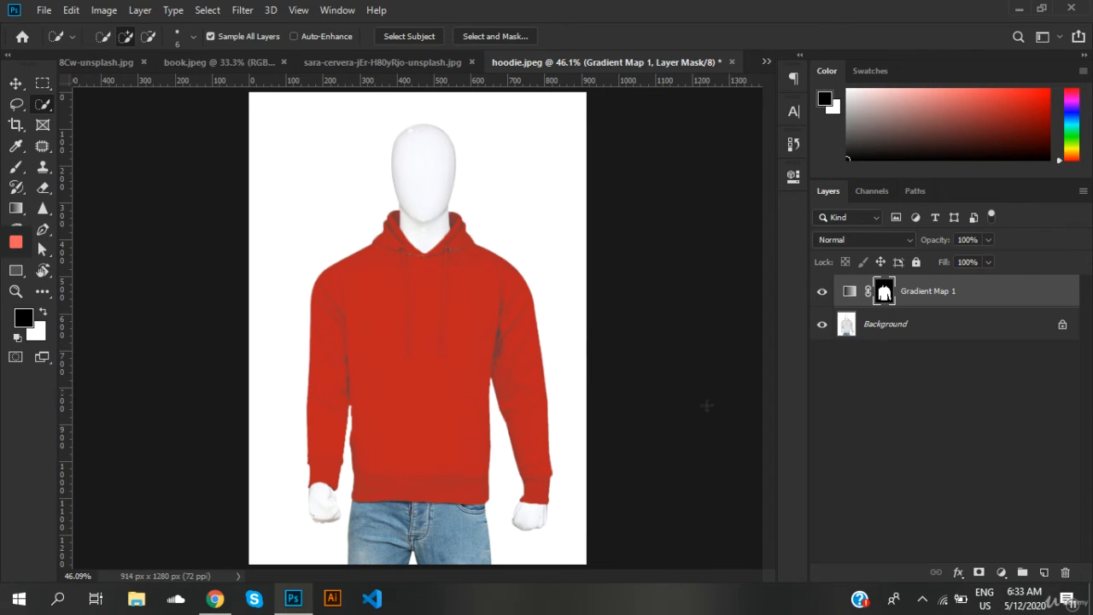
Step: Add a Curves adjustment layer above the Gradient Map and pull a shadow point on the RGB curve down to darken the image
left_click(1003, 572)
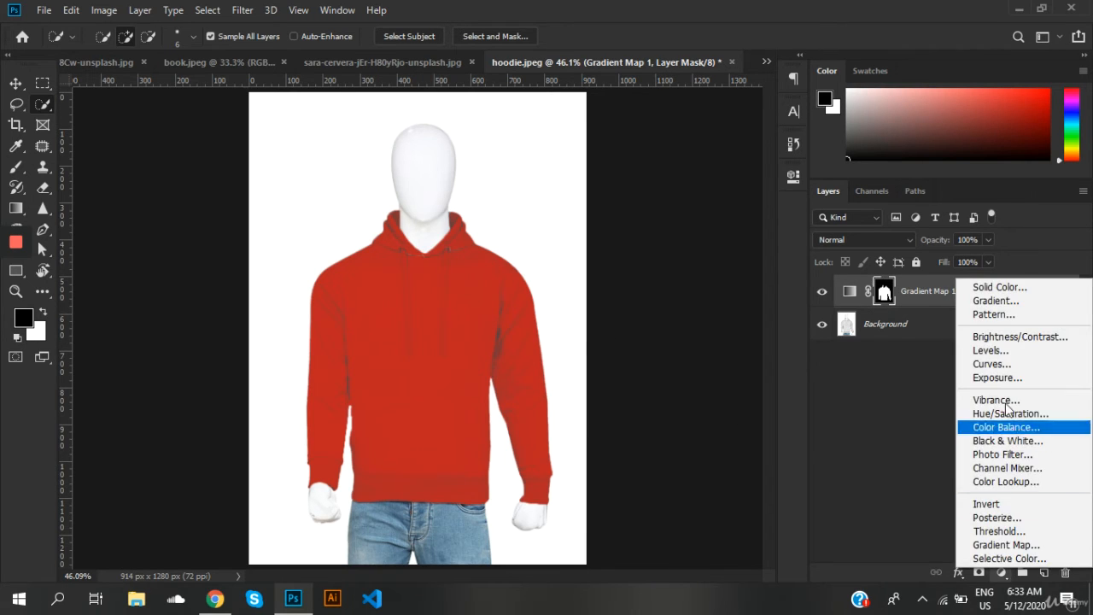
left_click(994, 367)
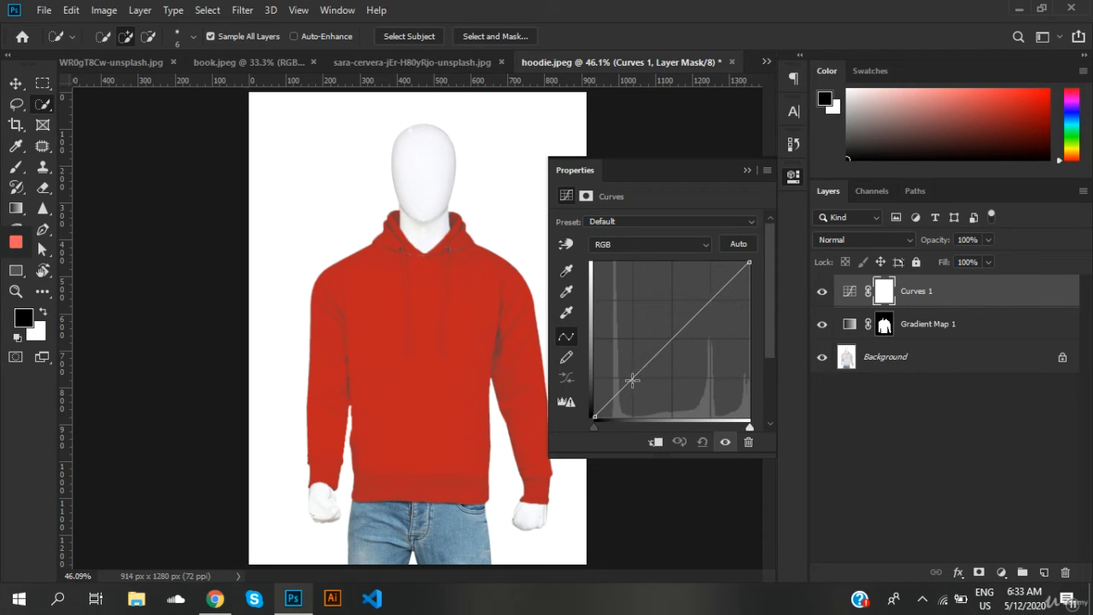
left_click(567, 245)
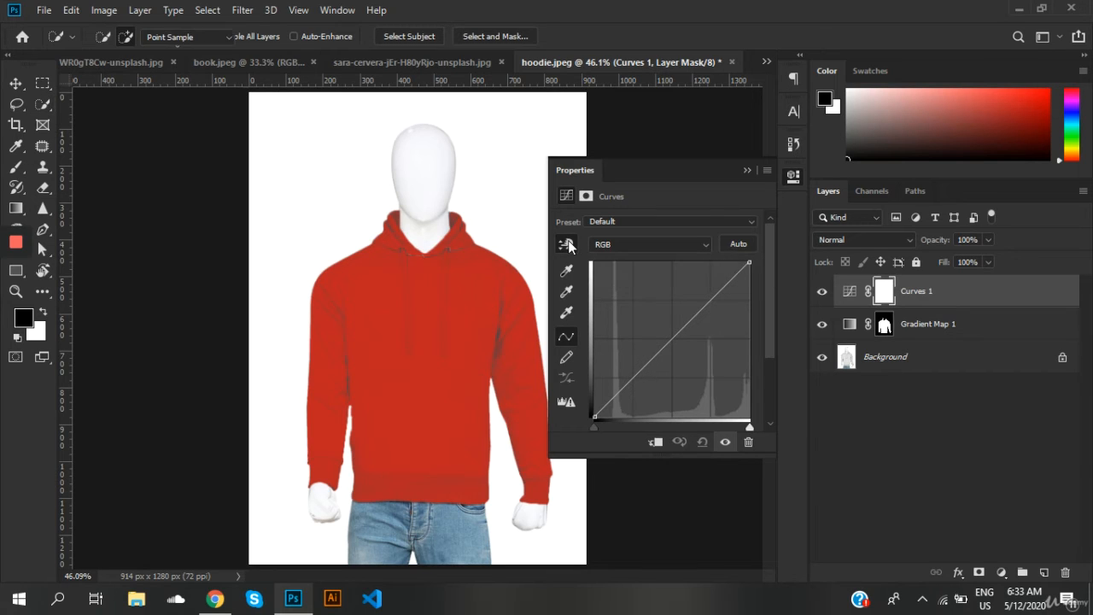
left_click(634, 378)
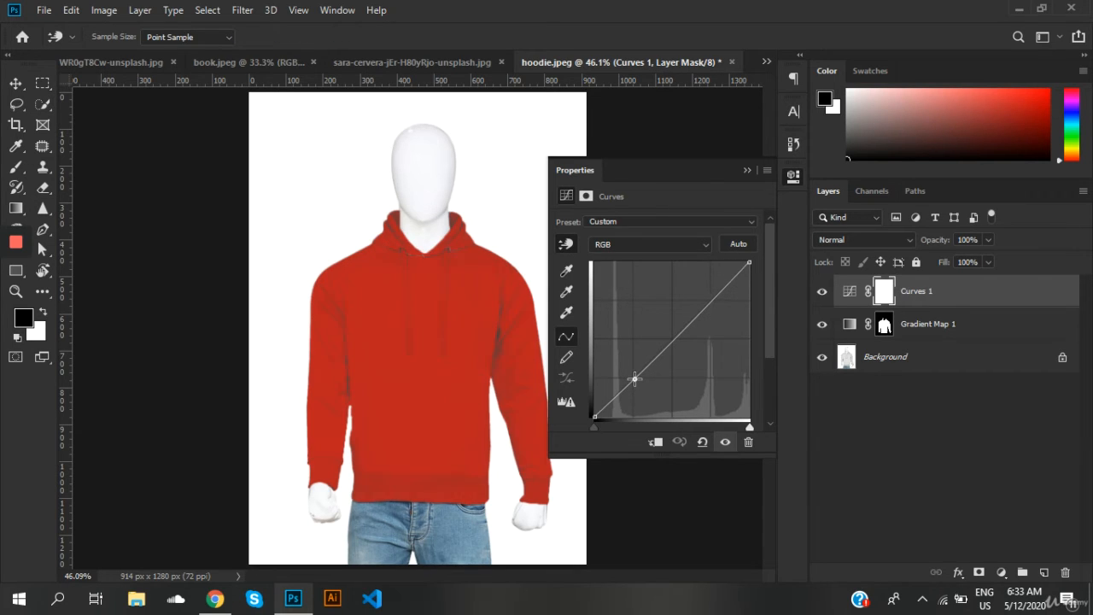
left_click_drag(635, 378, 632, 396)
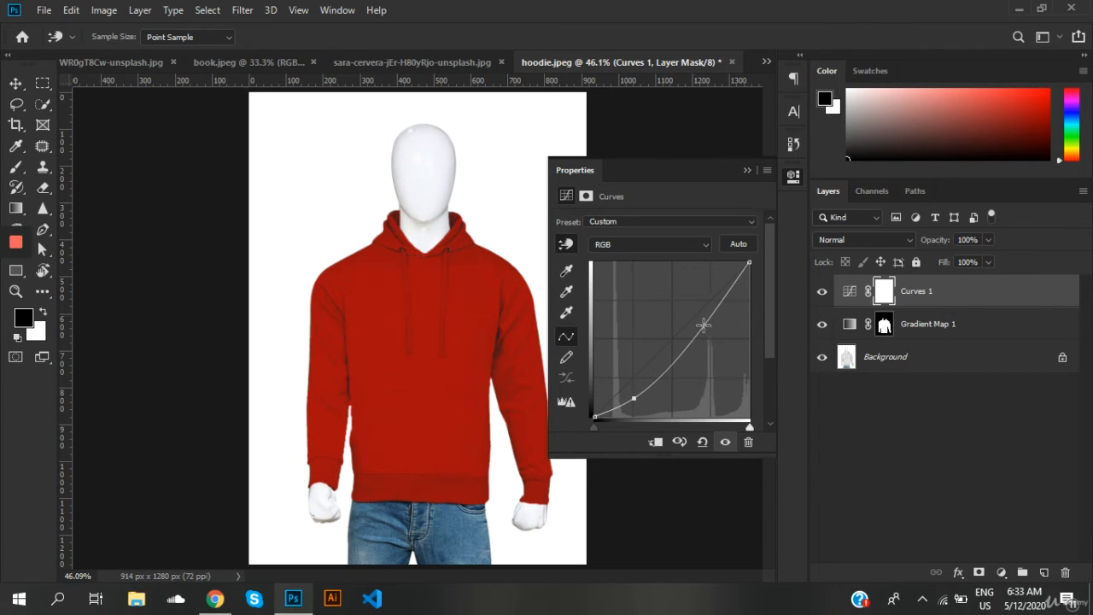
Step: Add a second, raised point to the upper part of the RGB curve, and compare the hoodie with the Curves layer off and on
mouse_move(703, 325)
left_mouse_down()
mouse_move(704, 344)
mouse_move(704, 322)
mouse_move(696, 338)
mouse_move(697, 328)
left_mouse_up()
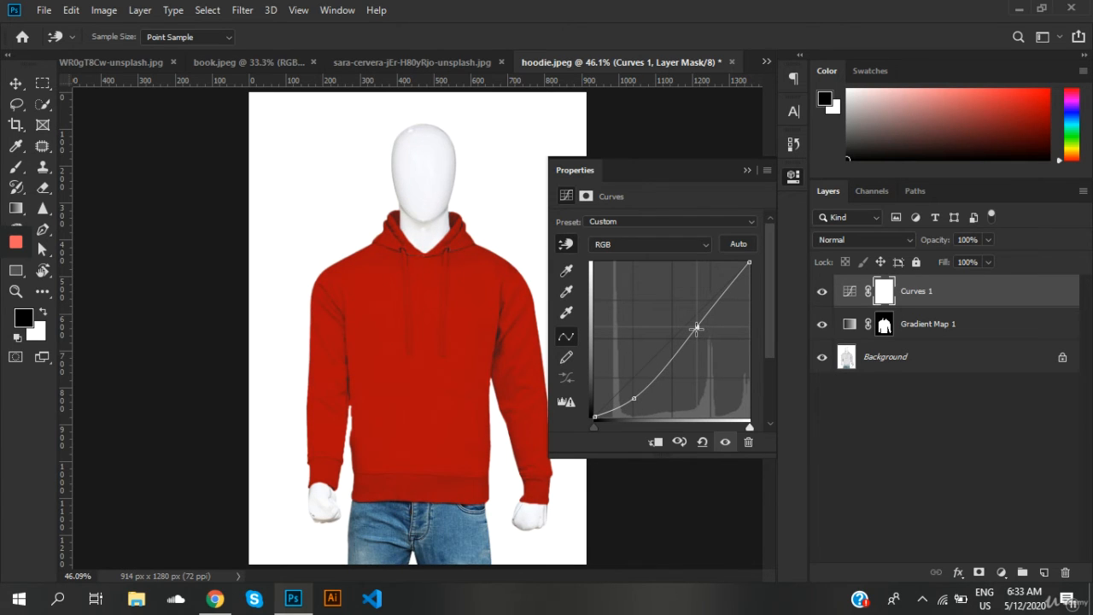
left_click_drag(697, 328, 690, 334)
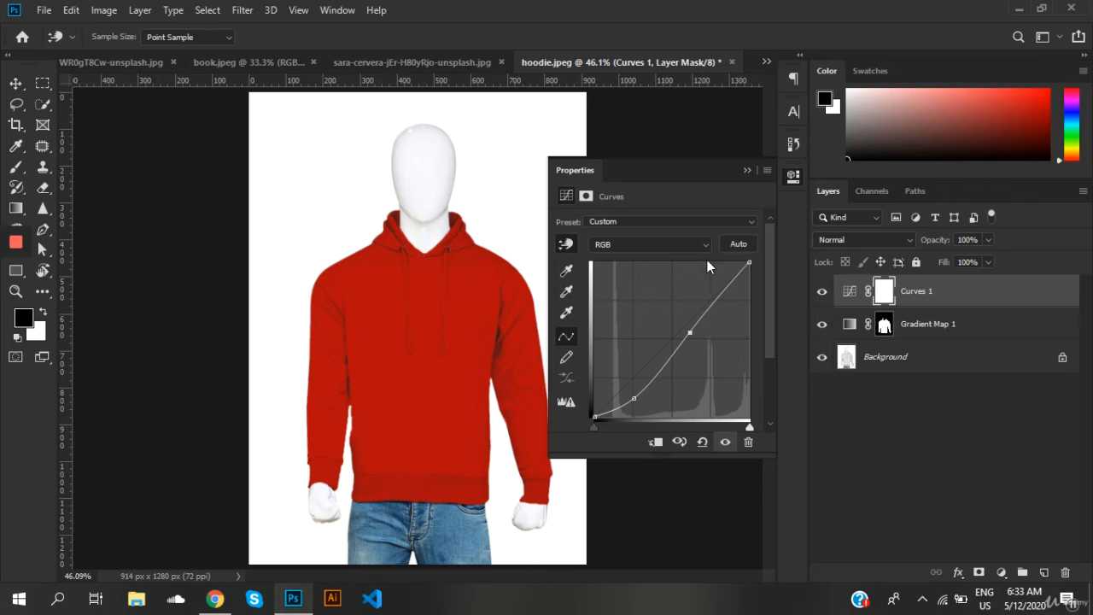
left_click(744, 170)
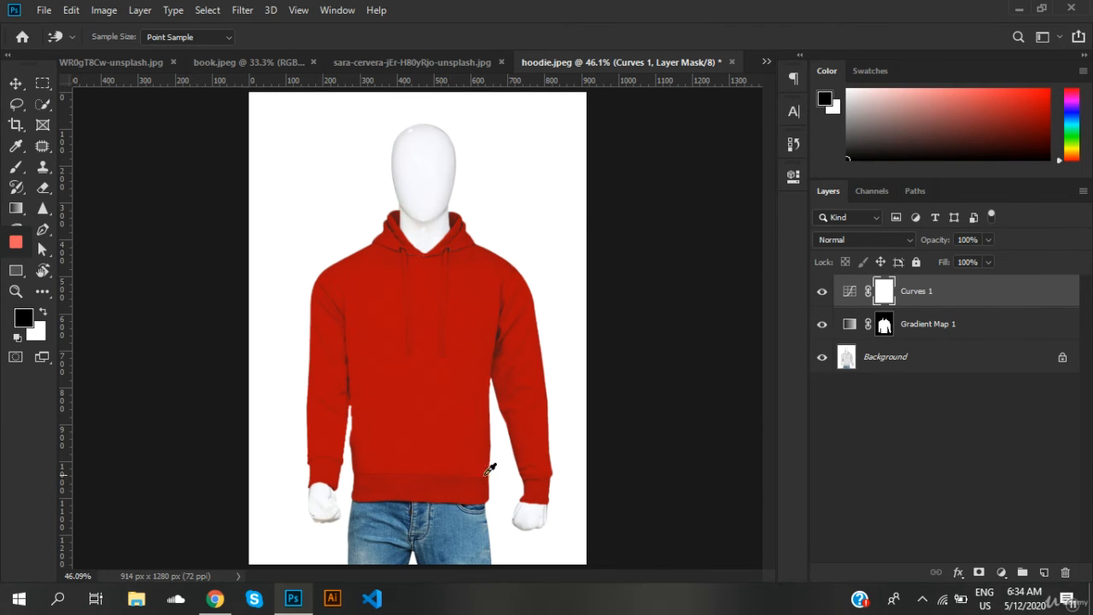
left_click(821, 293)
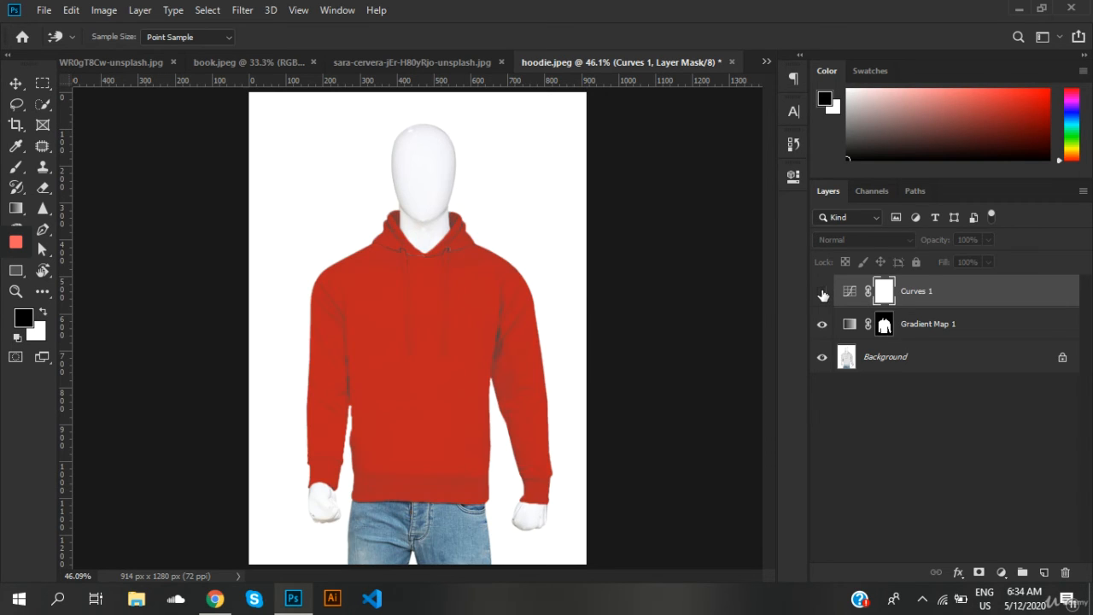
left_click(822, 293)
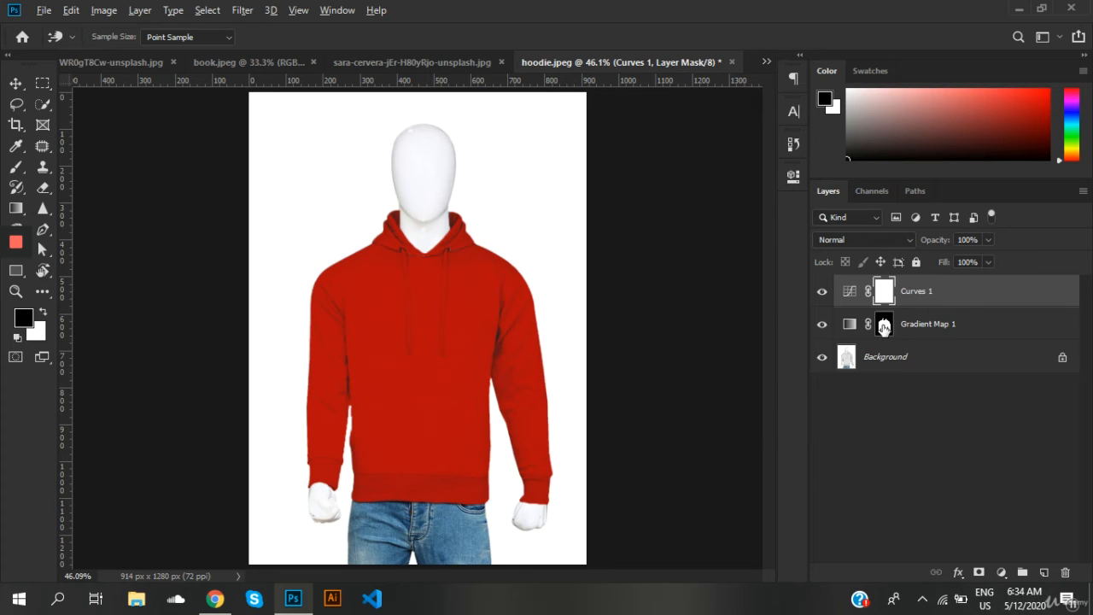
Step: Replace the Curves 1 layer mask with the Gradient Map's hoodie mask and switch to the Quick Selection tool
left_click_drag(884, 325, 885, 297)
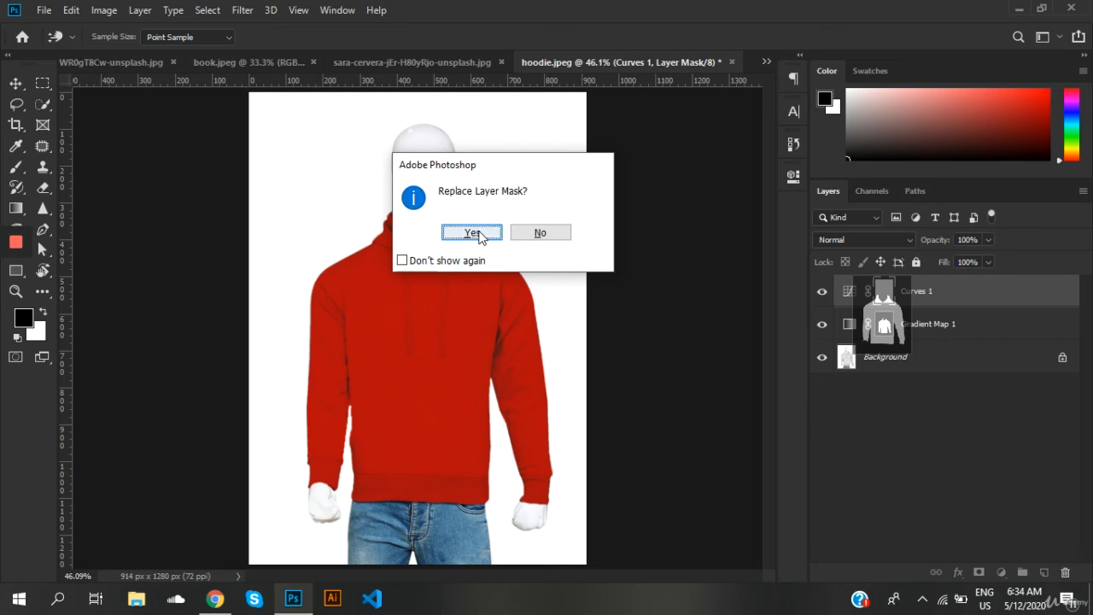
left_click(472, 233)
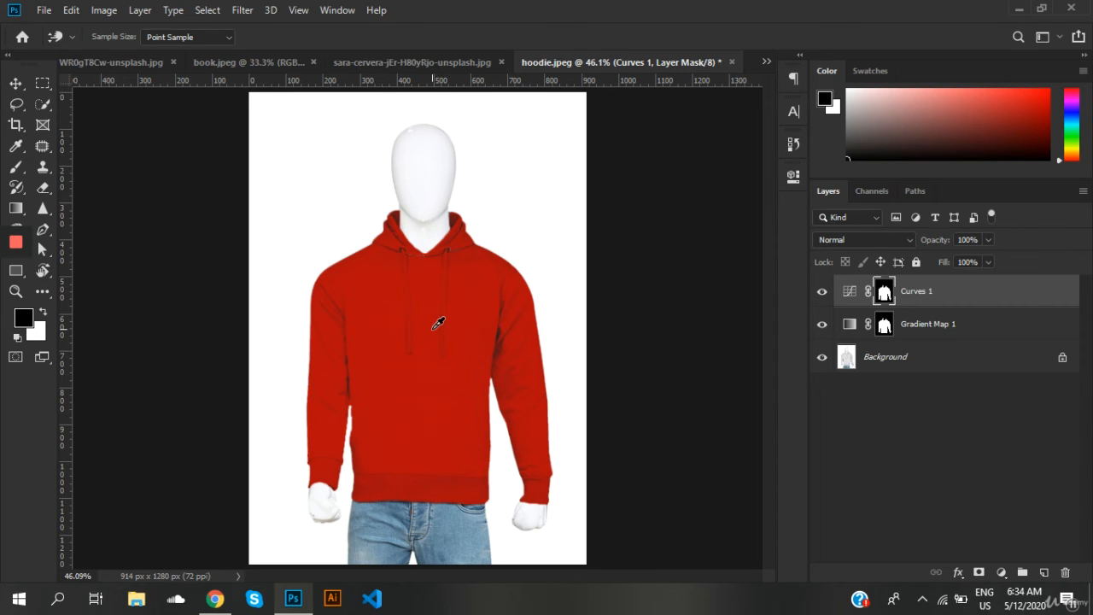
key("w")
Step: Change the end color stop of the Gradient Map 1 gradient from red to saturated blue 381ace
double_click(848, 324)
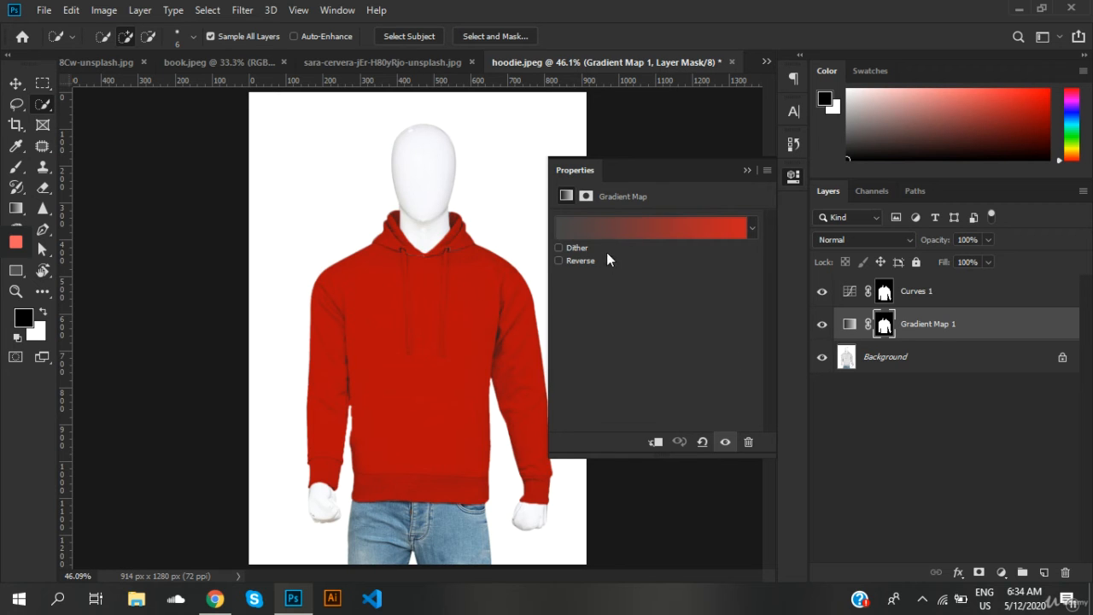
left_click(592, 231)
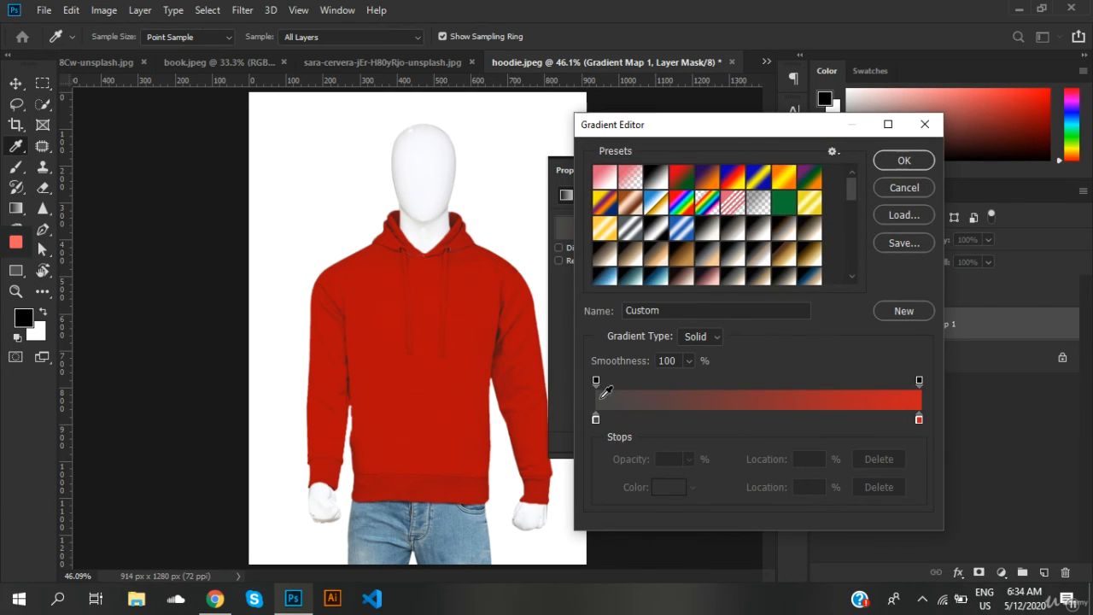
left_click(919, 419)
double_click(919, 419)
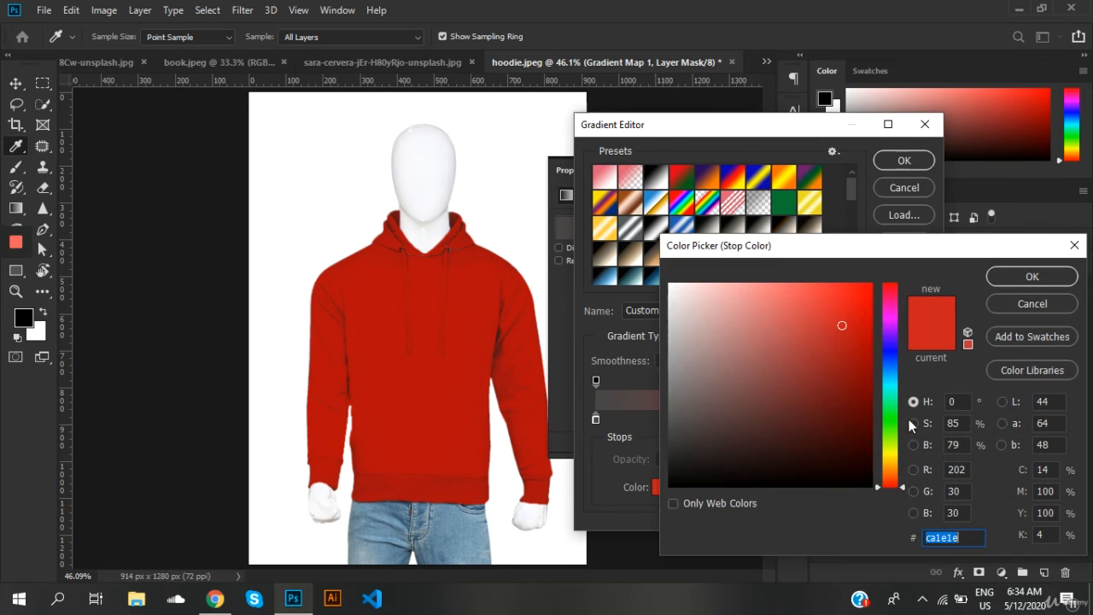
left_click(888, 345)
left_click(851, 311)
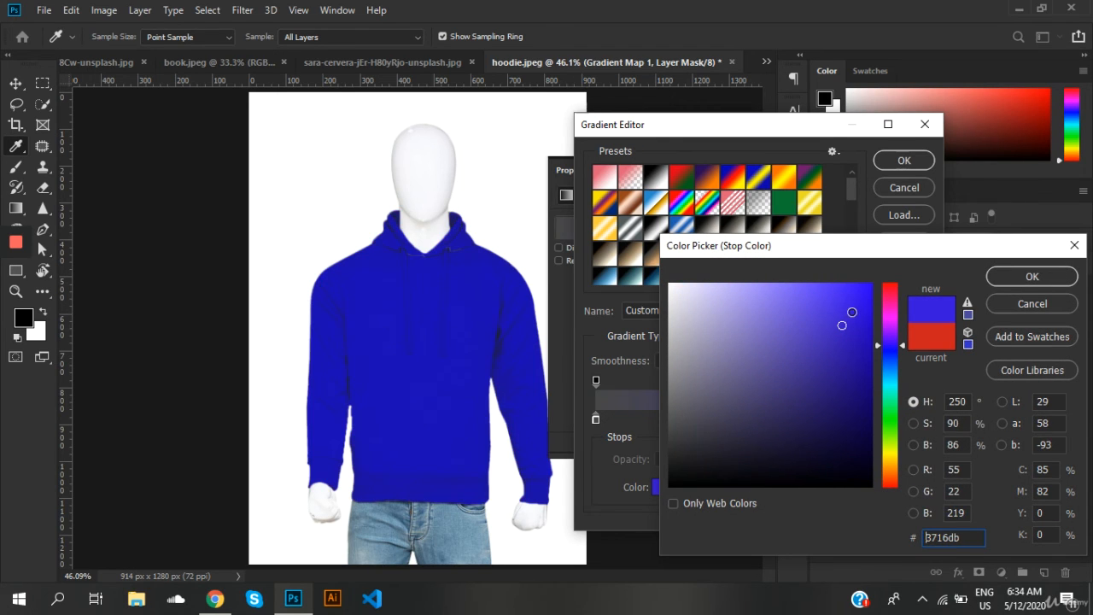
left_click(846, 322)
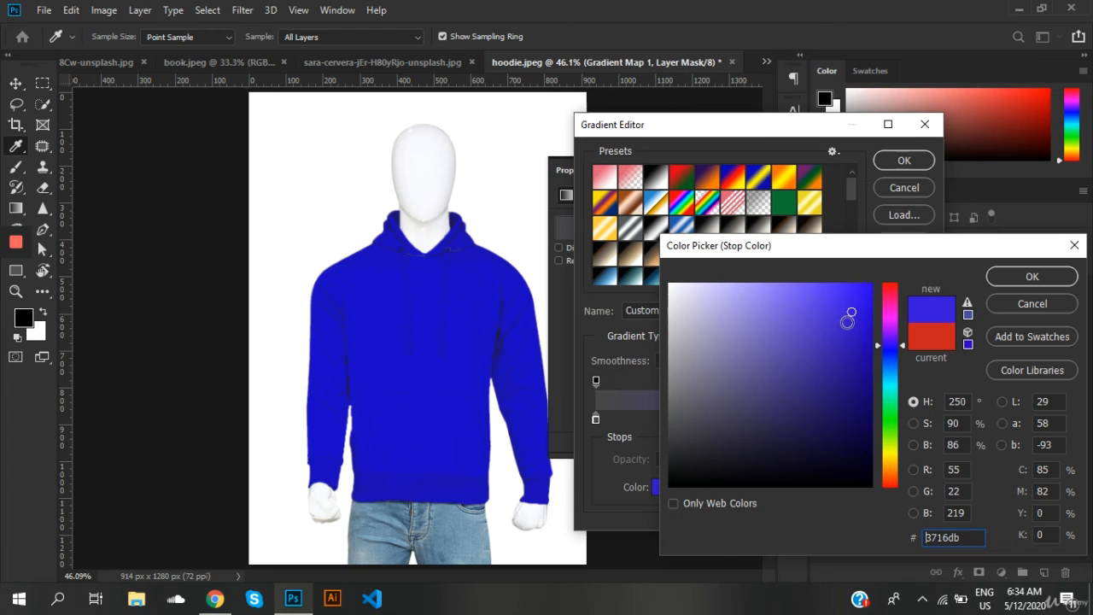
Step: Lighten the gradient's end stop to periwinkle blue 959ef1 and apply the gradient to the hoodie
left_click(759, 292)
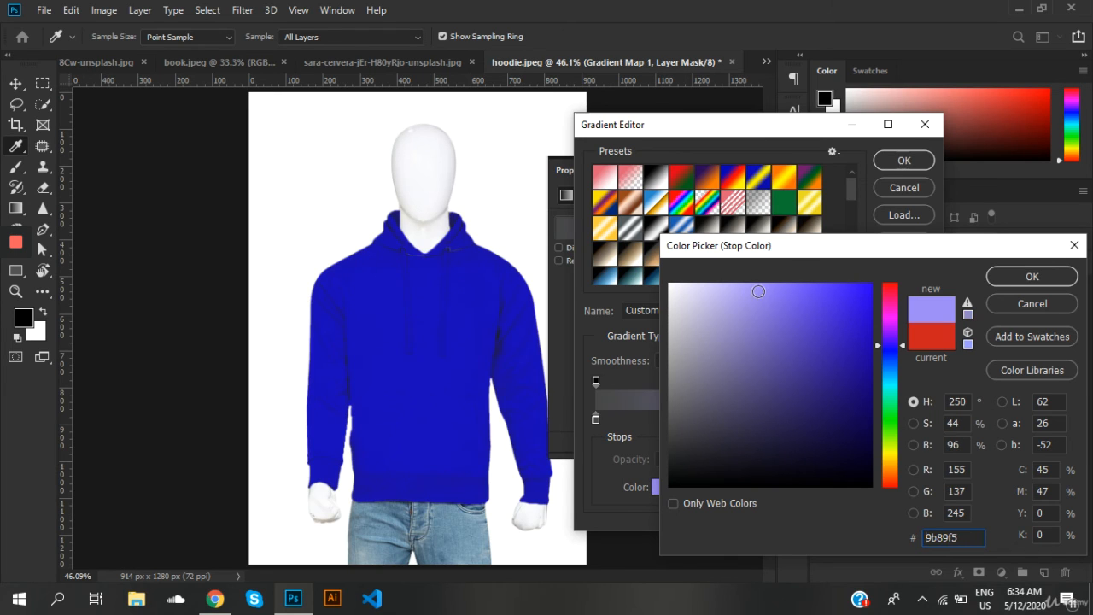
left_click(760, 306)
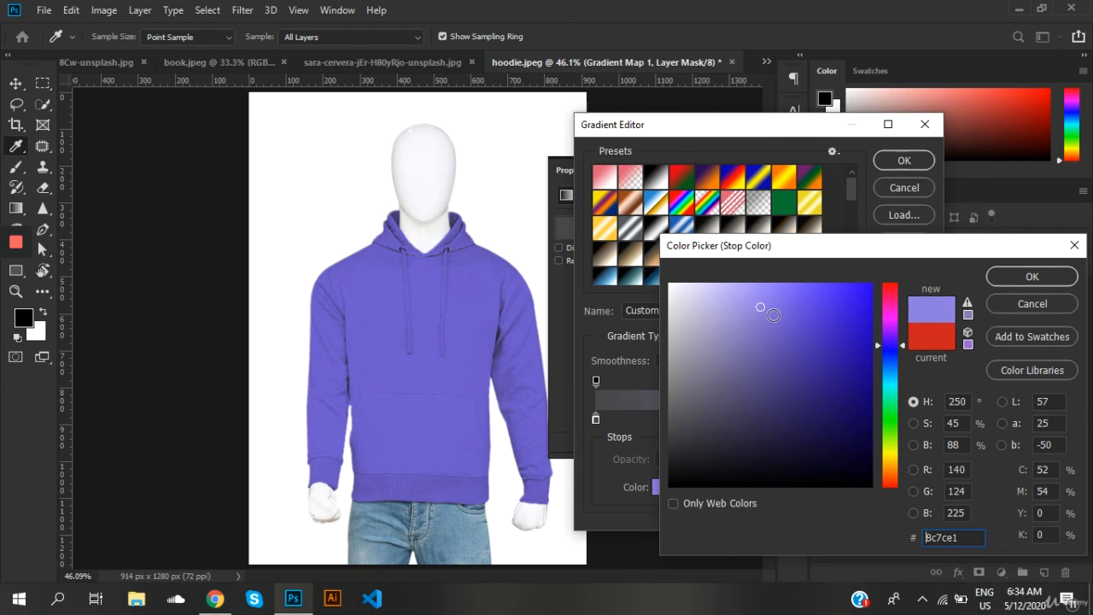
left_click(745, 294)
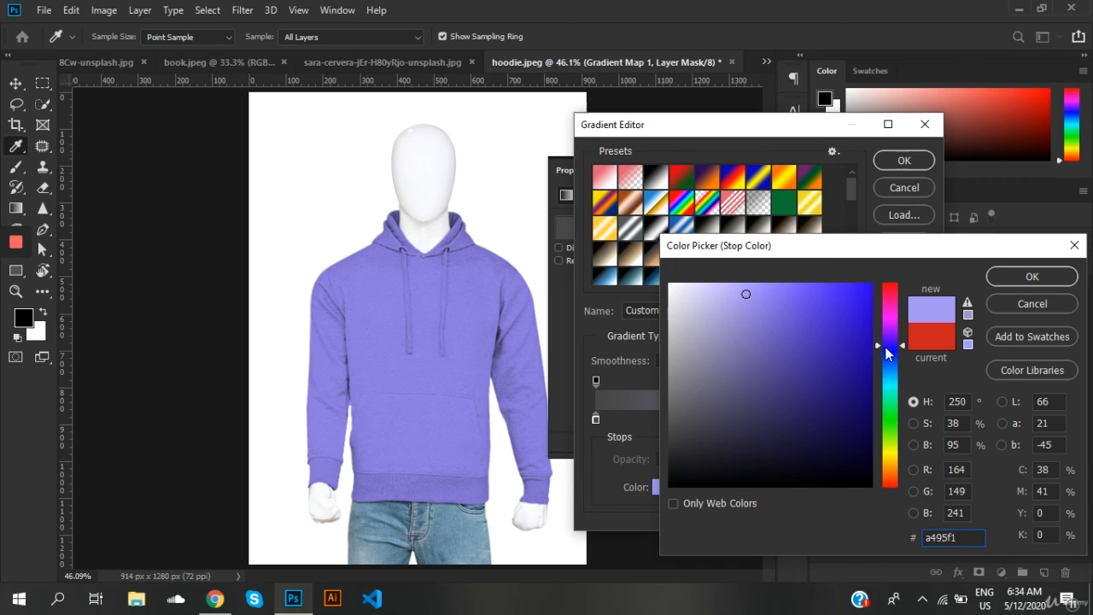
left_click_drag(884, 346, 897, 354)
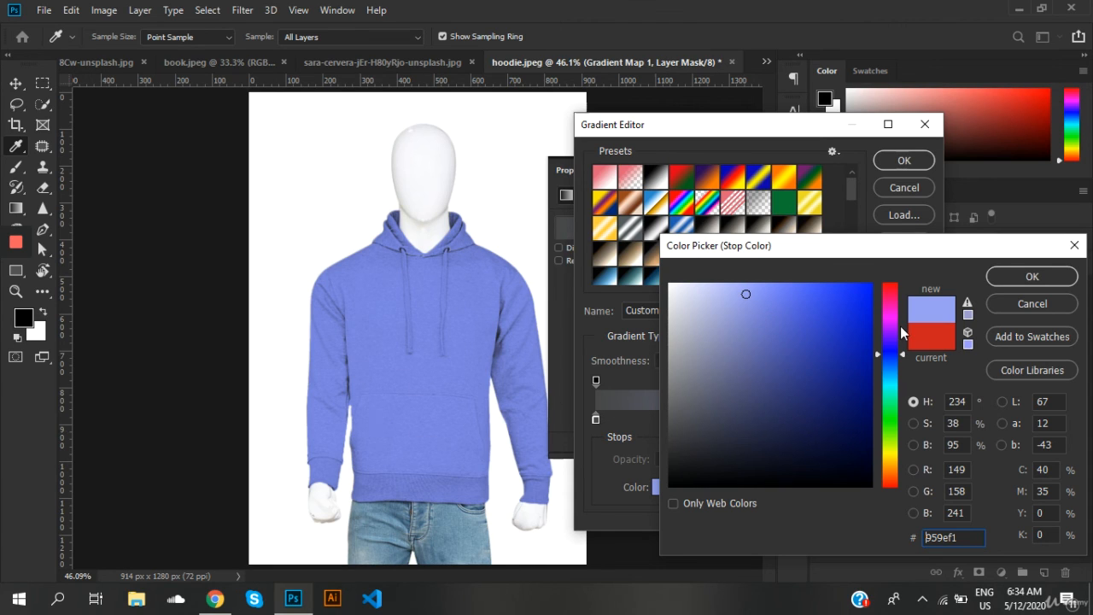
left_click(1020, 272)
left_click(904, 160)
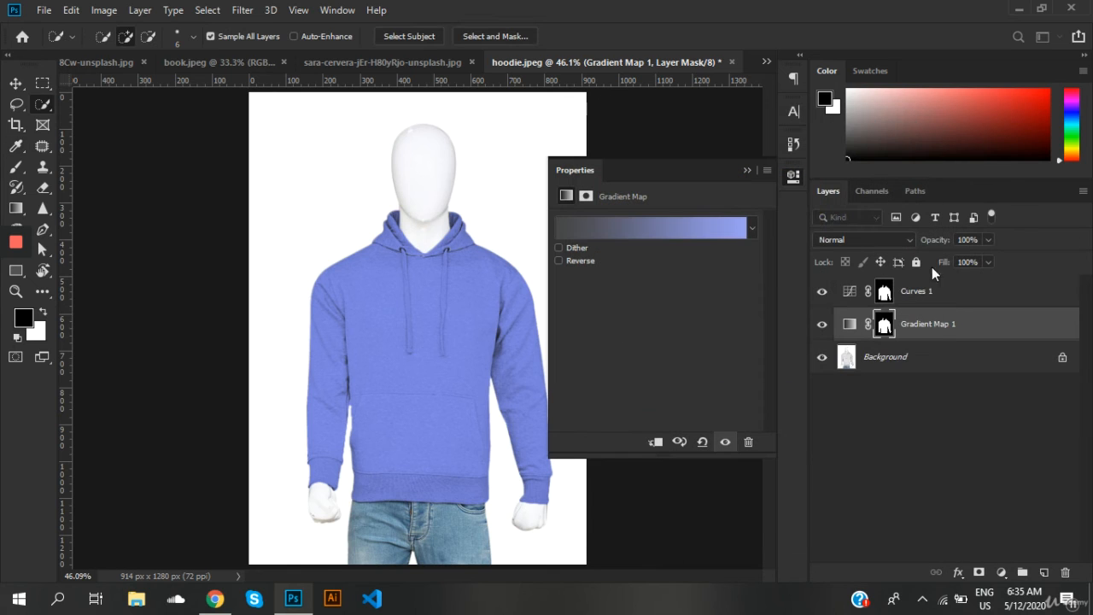
Step: Load the Platinum preset into the Gradient Map, recolor its light end stop to deep blue 1107da, and apply the gradient
left_click(706, 227)
left_click(739, 275)
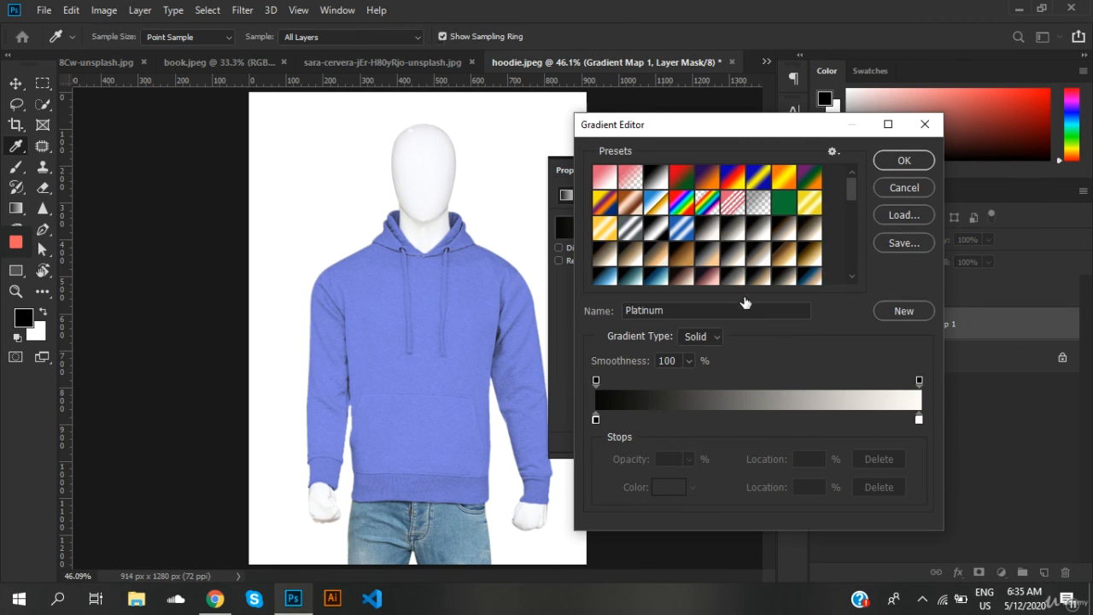
double_click(918, 419)
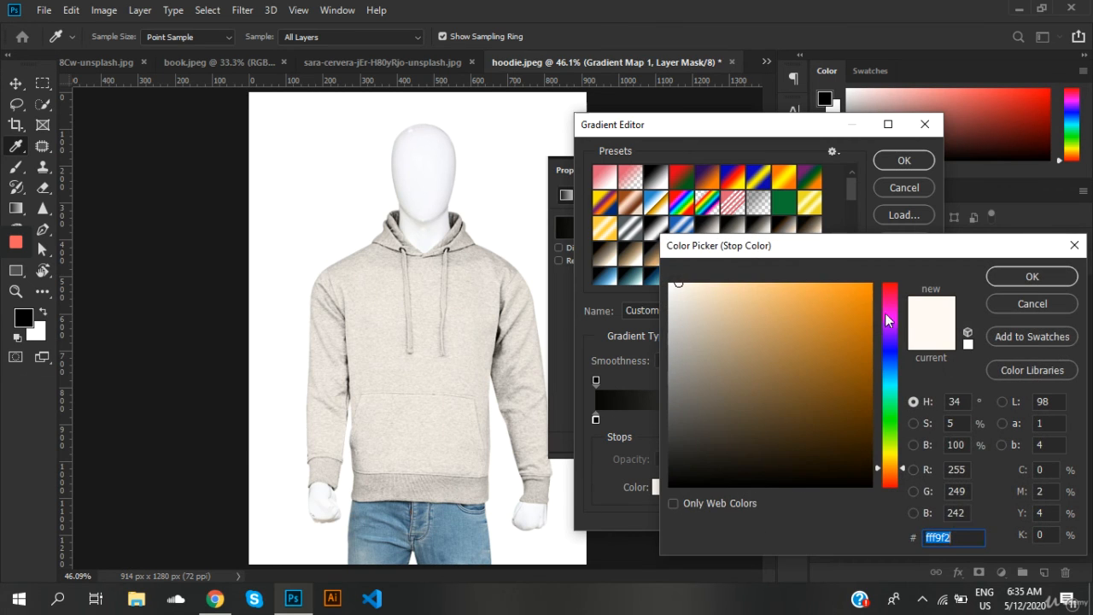
left_click(892, 336)
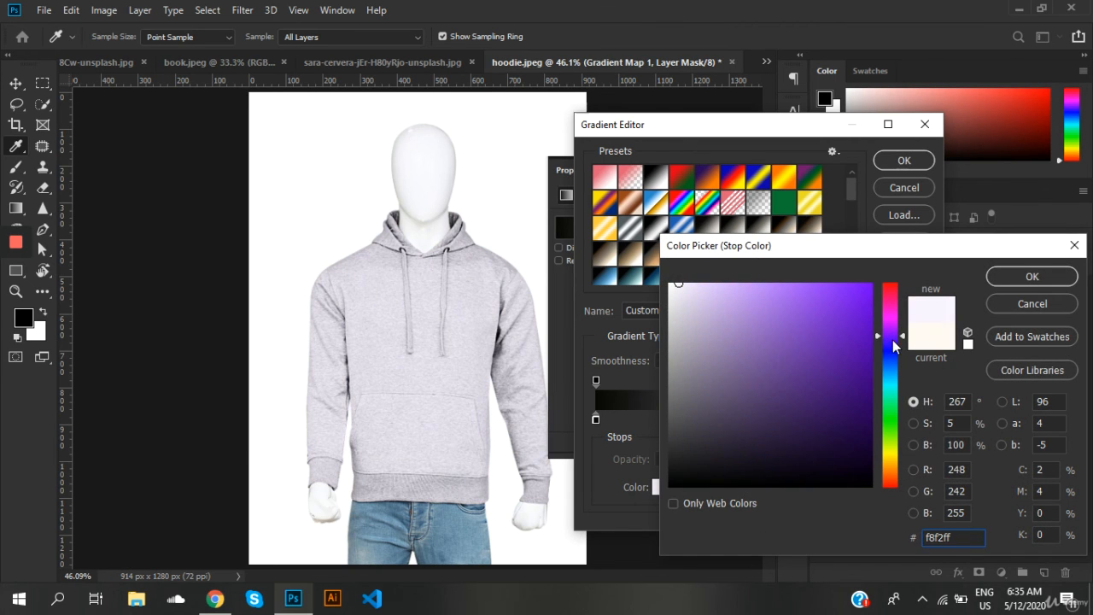
left_click_drag(893, 340, 893, 349)
left_click(861, 313)
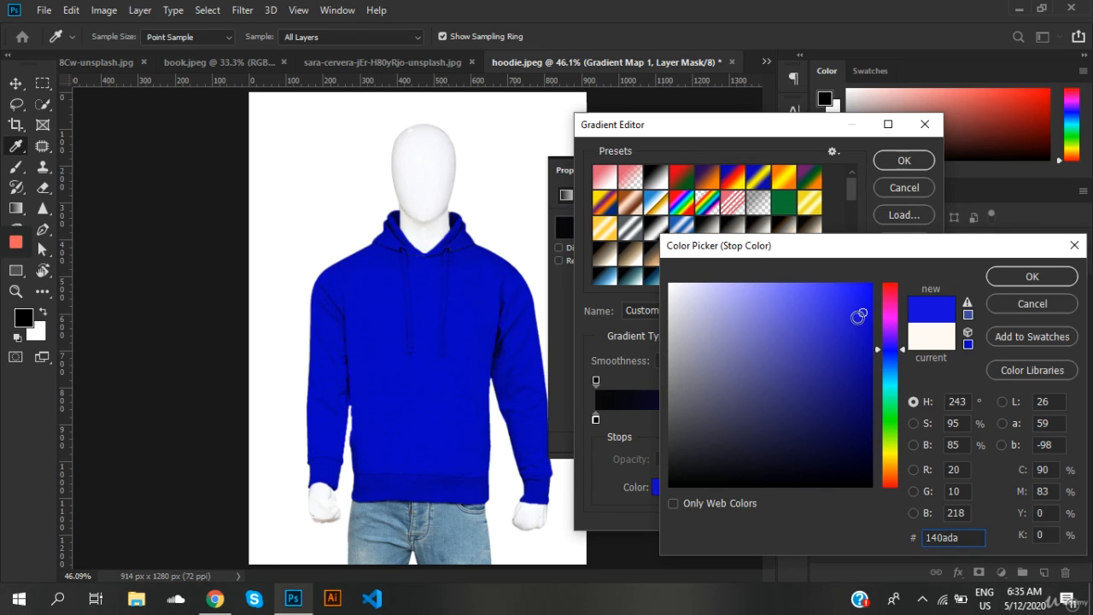
left_click(866, 313)
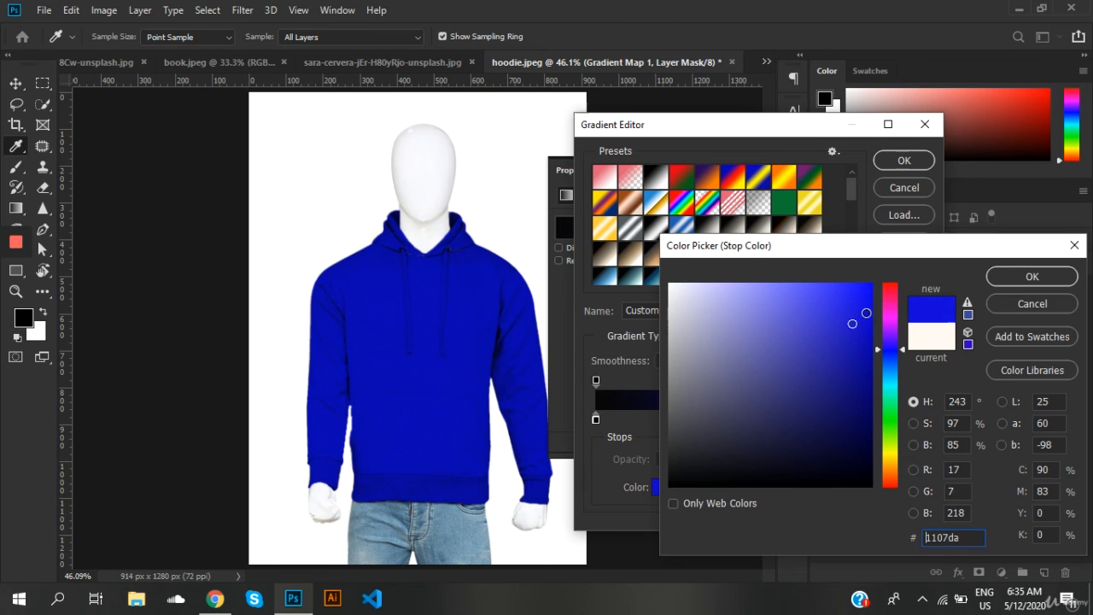
left_click(1016, 276)
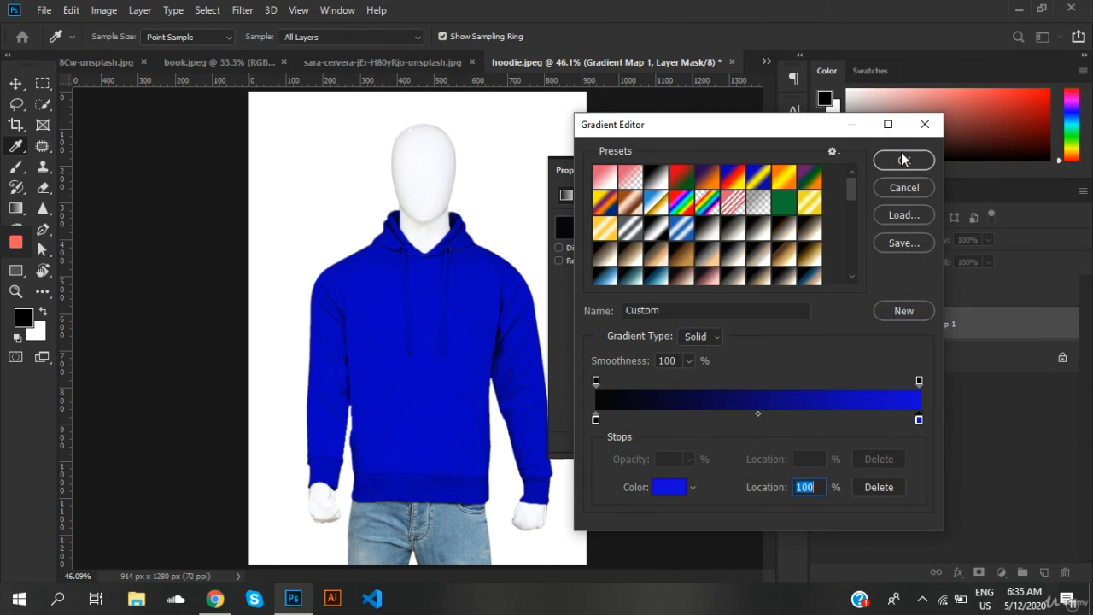
left_click(902, 159)
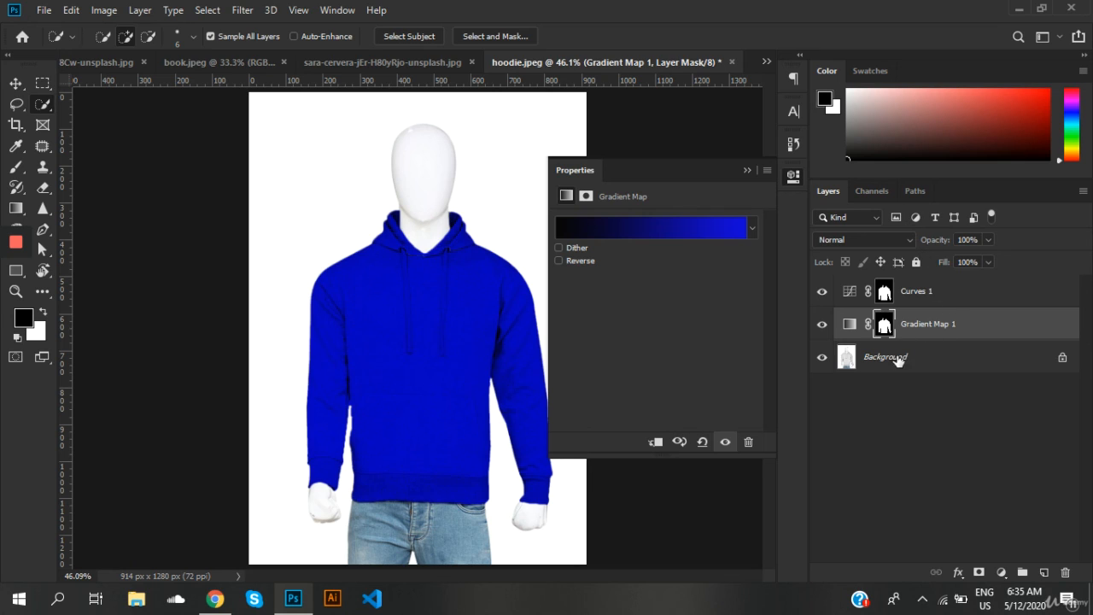
Step: Darken the blue hoodie in Curves 1 by shifting the upper curve point toward the highlights and removing the shadow point
left_click(849, 294)
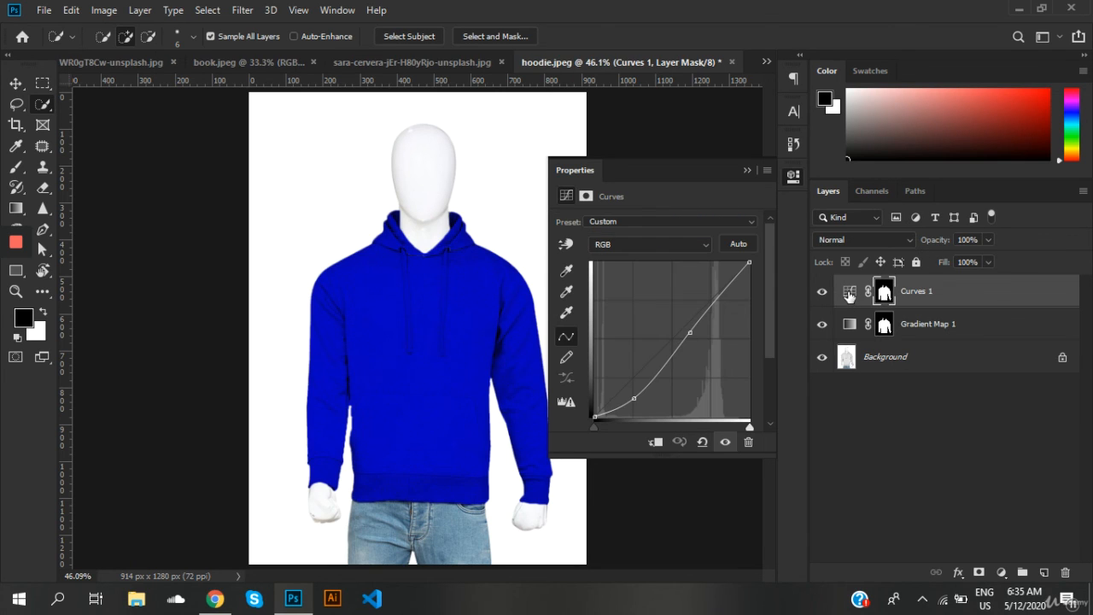
mouse_move(692, 333)
left_mouse_down()
mouse_move(714, 317)
mouse_move(713, 333)
left_mouse_up()
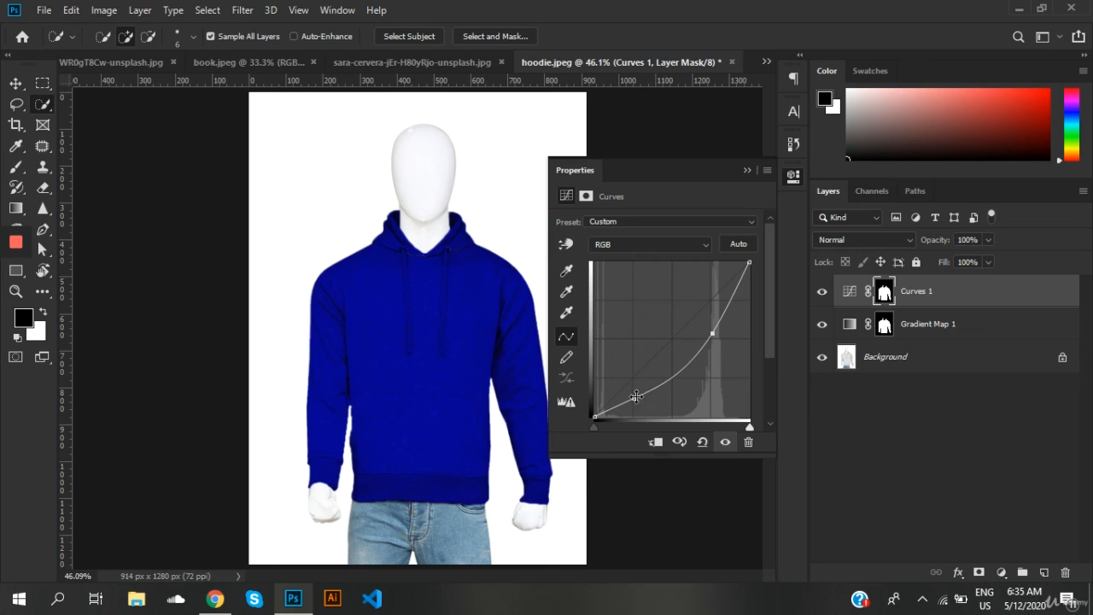
left_click_drag(634, 398, 651, 424)
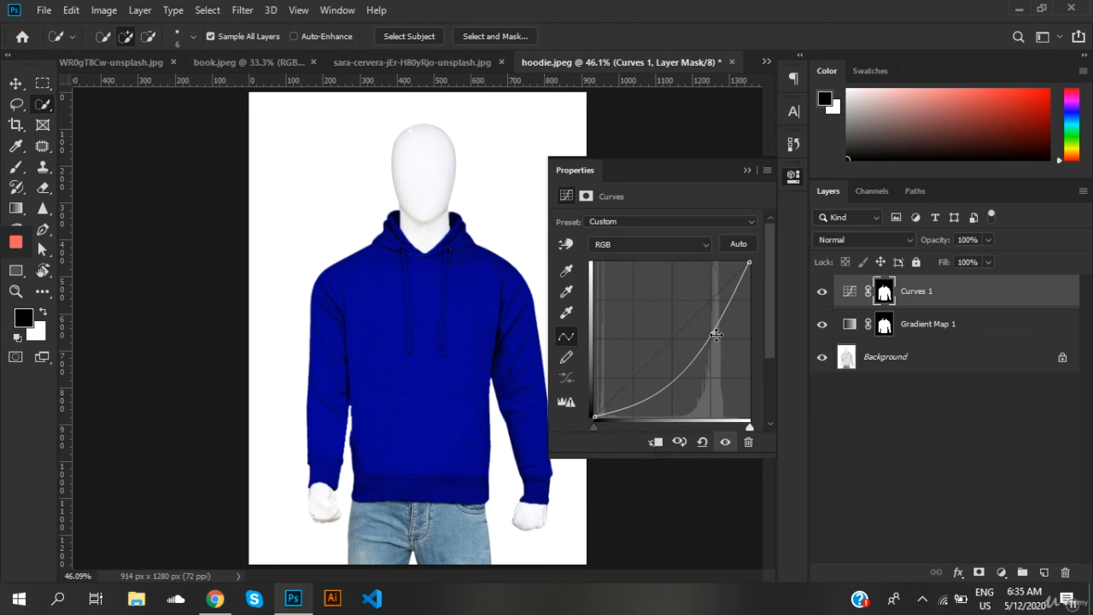
mouse_move(714, 333)
left_mouse_down()
mouse_move(693, 315)
mouse_move(722, 335)
left_mouse_up()
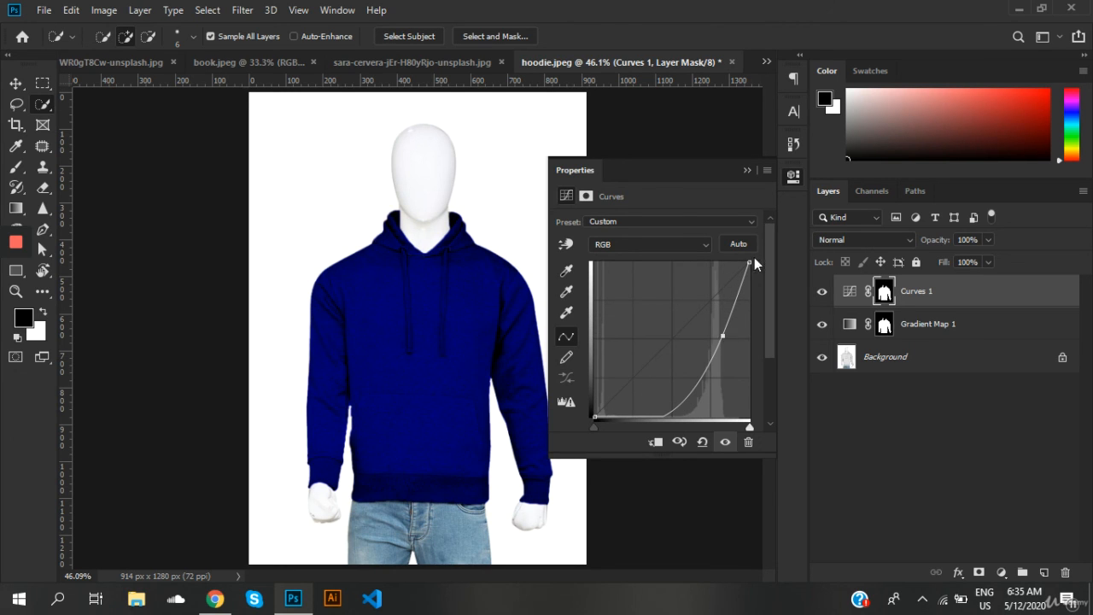
left_click(747, 172)
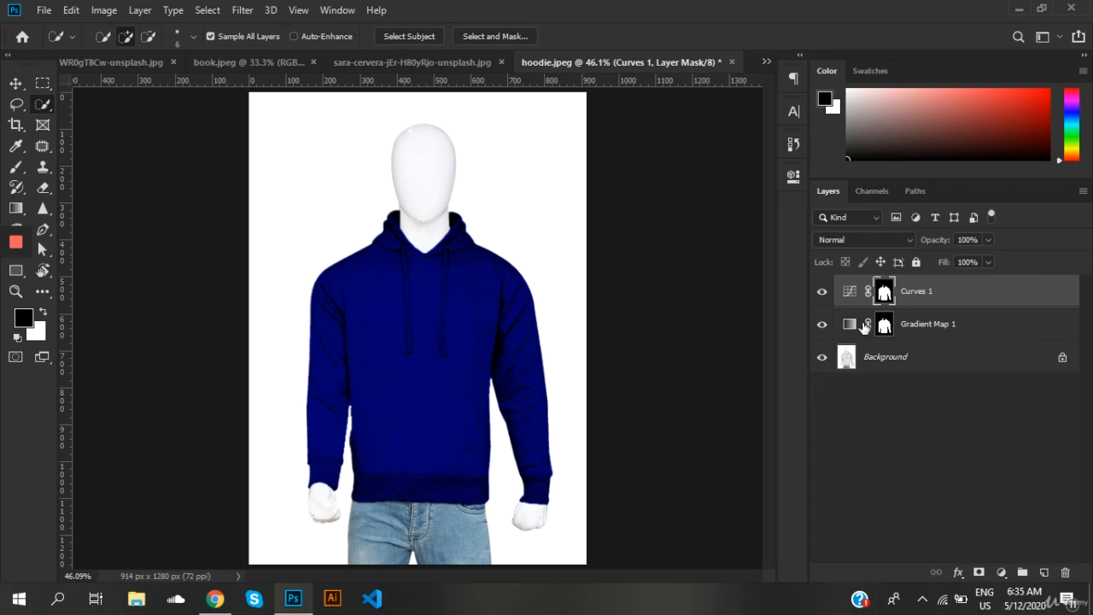
Step: Raise the remaining point on the Curves 1 RGB curve to lighten the hoodie slightly, and collapse the adjustment's properties
double_click(850, 291)
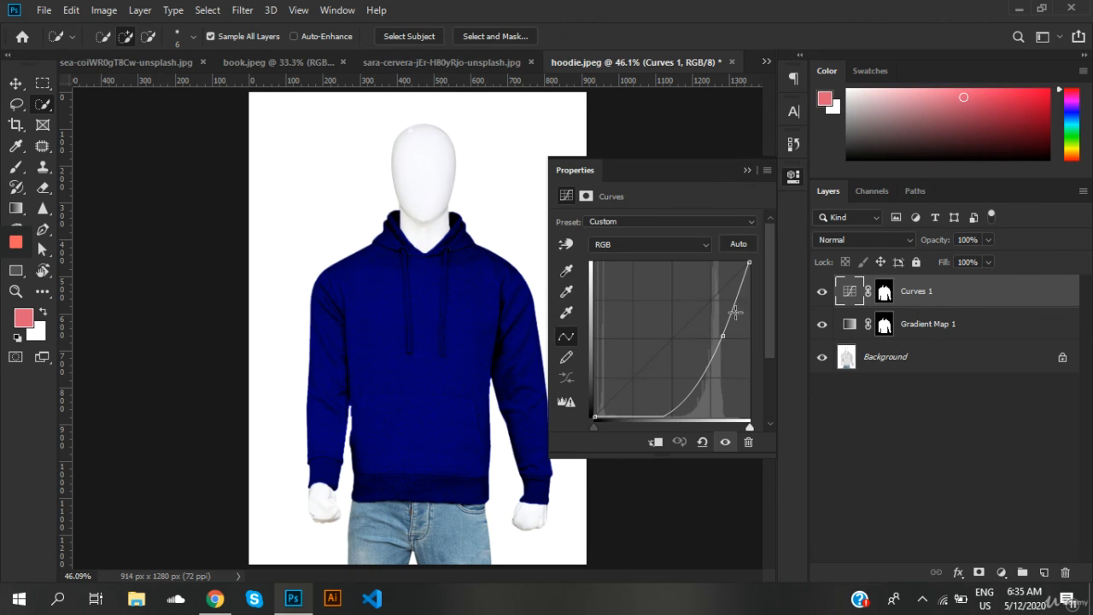
left_click_drag(722, 335, 722, 315)
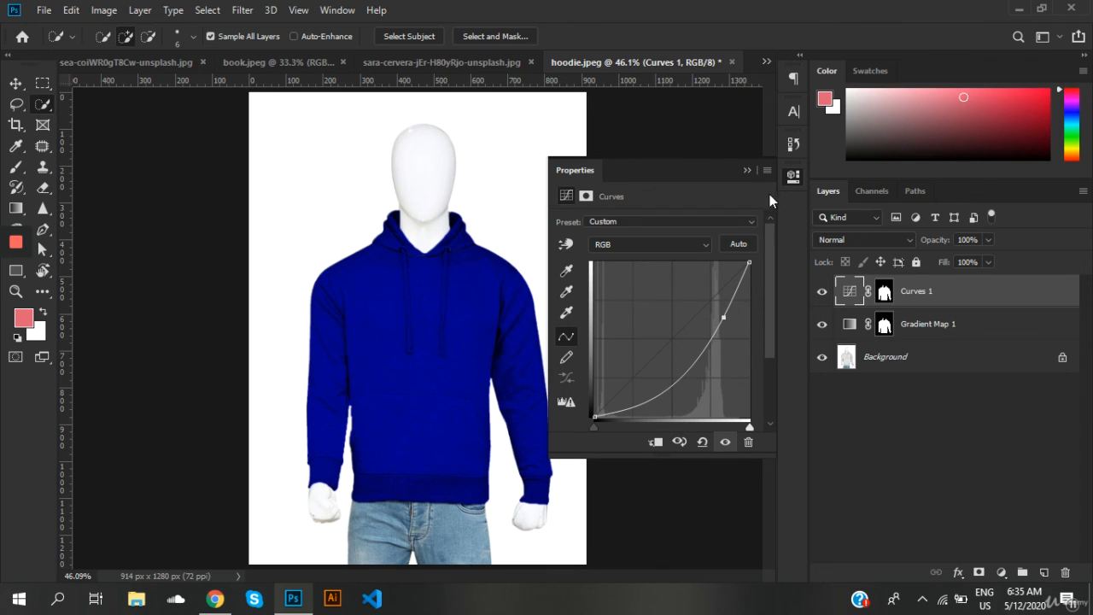
left_click(747, 170)
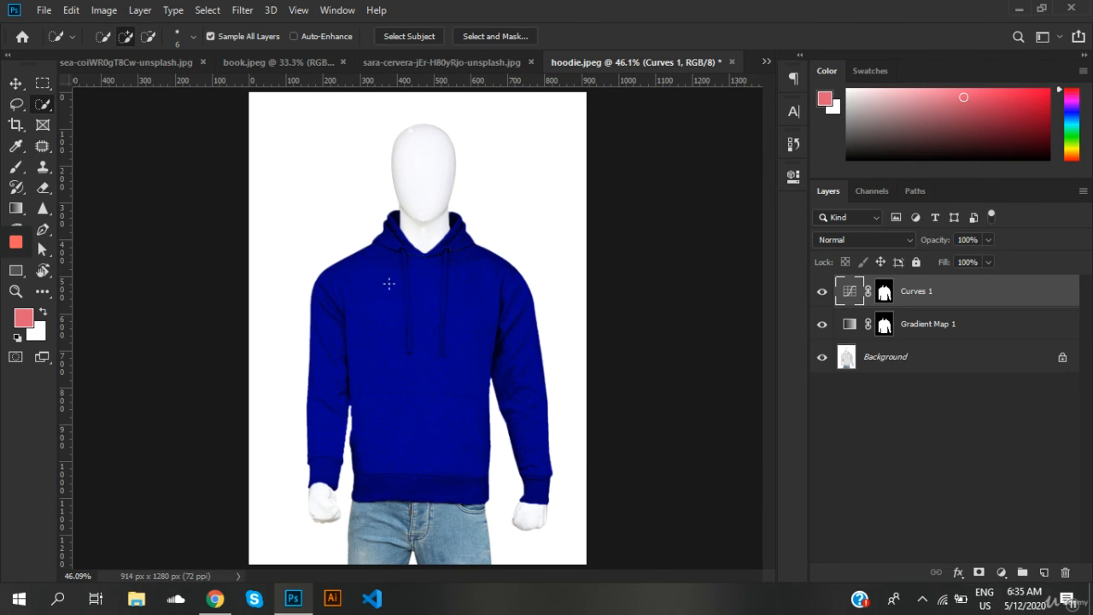